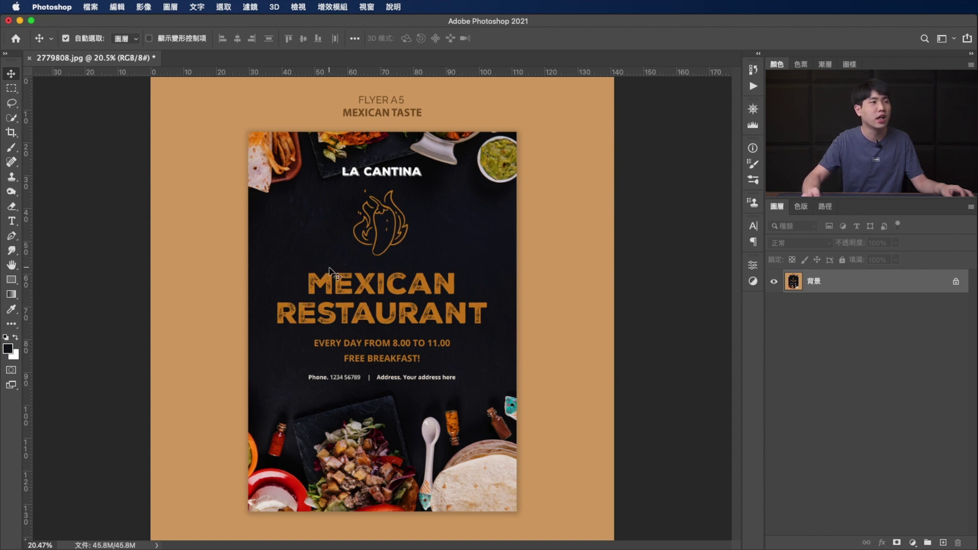
# Draw a rectangular marquee selection around the MEXICAN headline word
pyautogui.press('m')
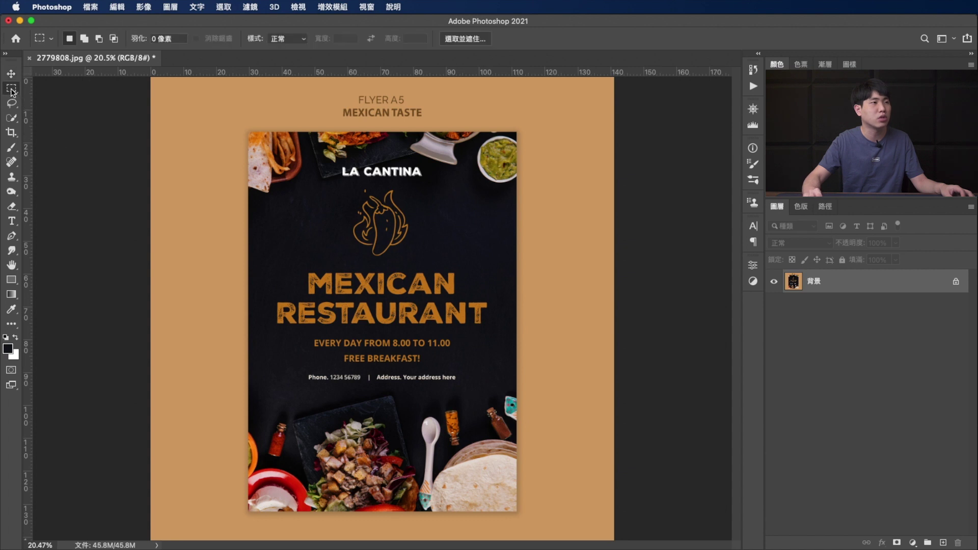
pyautogui.moveTo(299, 270); pyautogui.dragTo(461, 299)
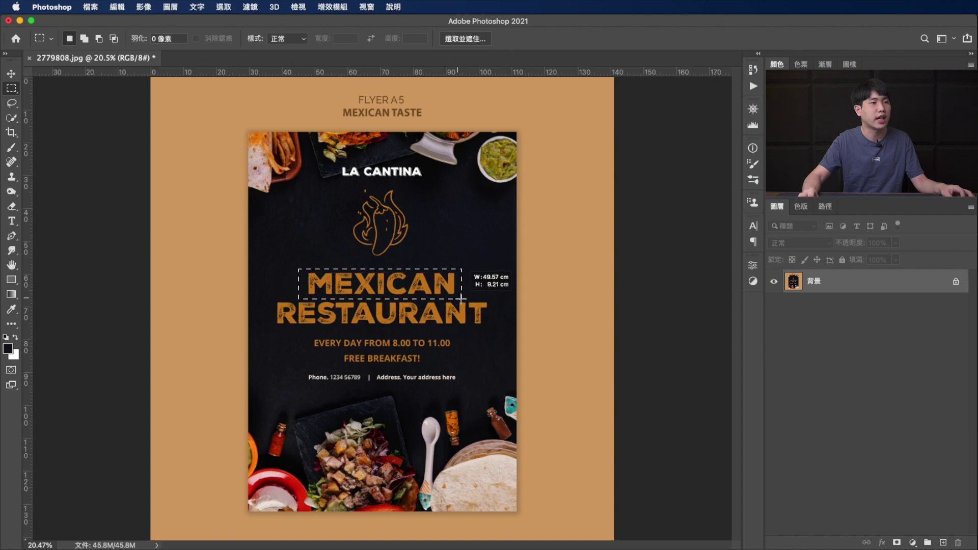
pyautogui.moveTo(461, 299); pyautogui.dragTo(462, 300)
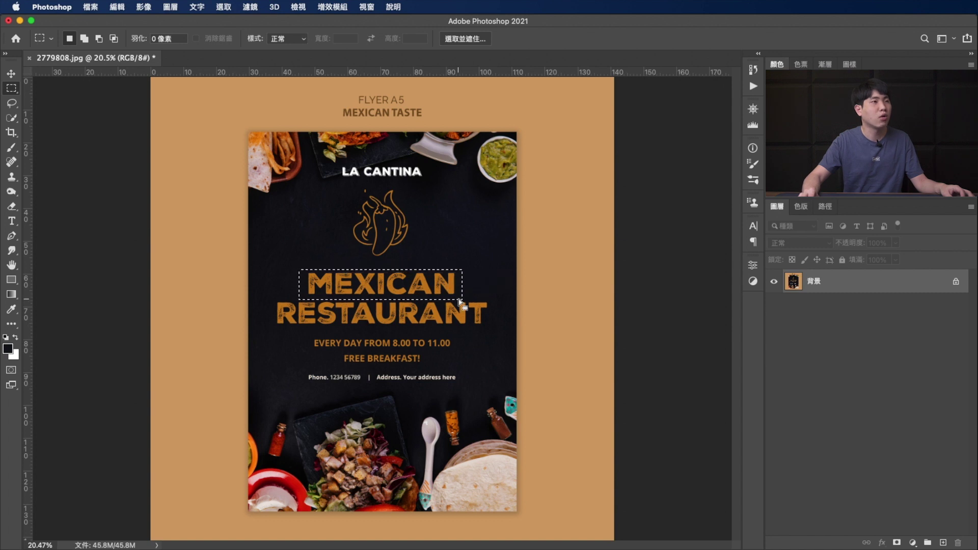
# Match the selected lettering's font, choosing Apple SD 산돌고딕 Neo 무거운
pyautogui.click(196, 8)
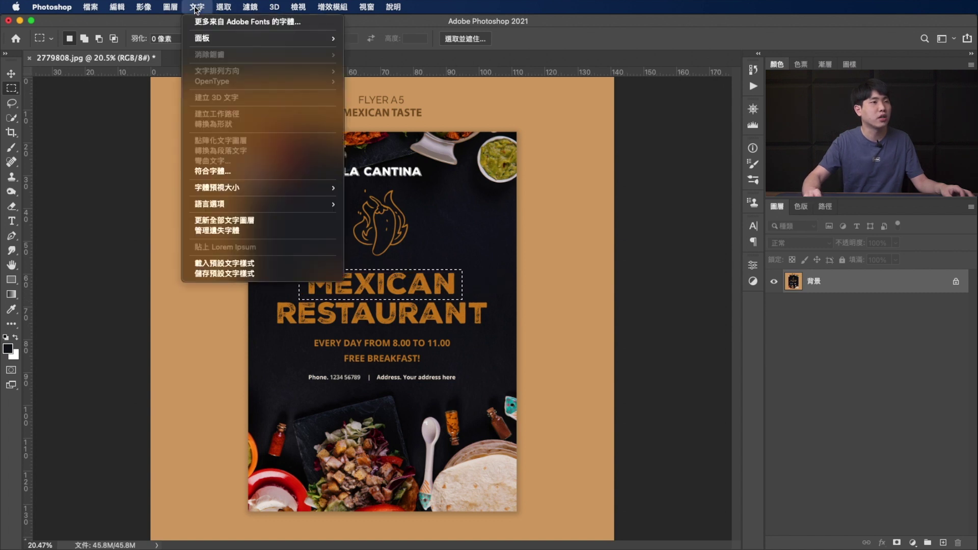
pyautogui.click(233, 172)
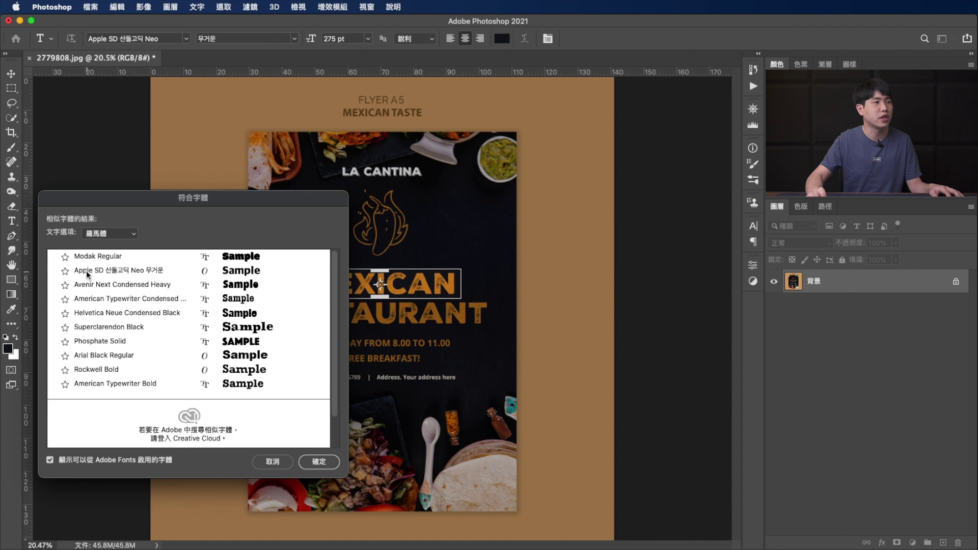
pyautogui.click(106, 275)
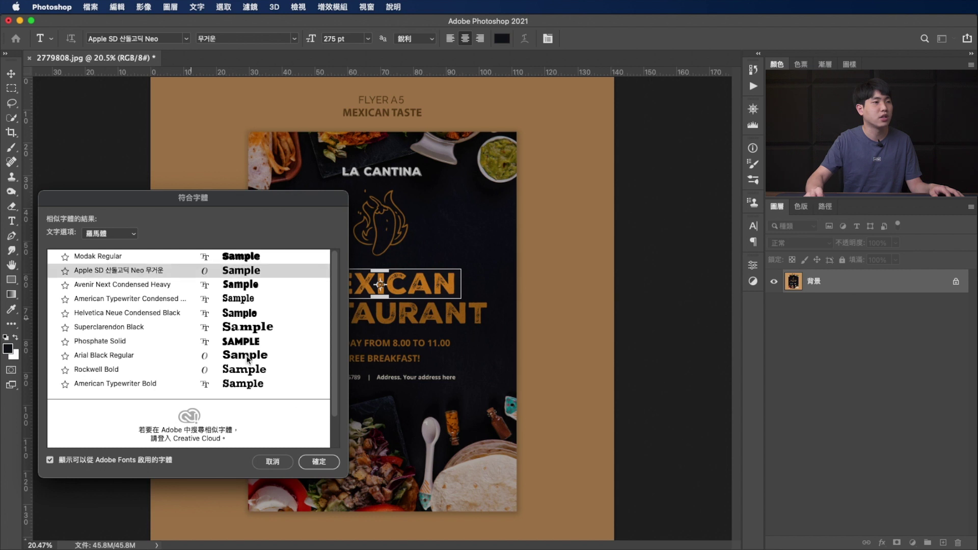
pyautogui.click(320, 462)
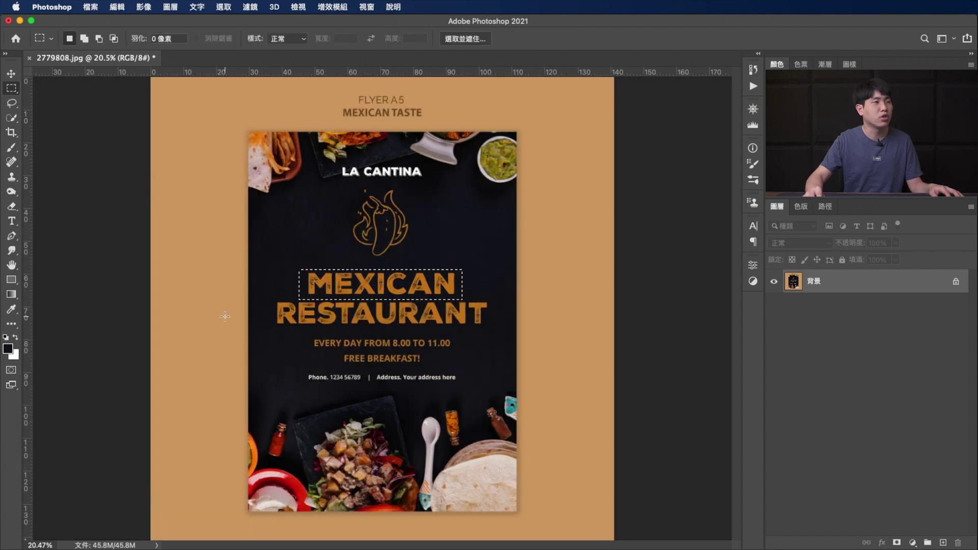
pyautogui.click(11, 221)
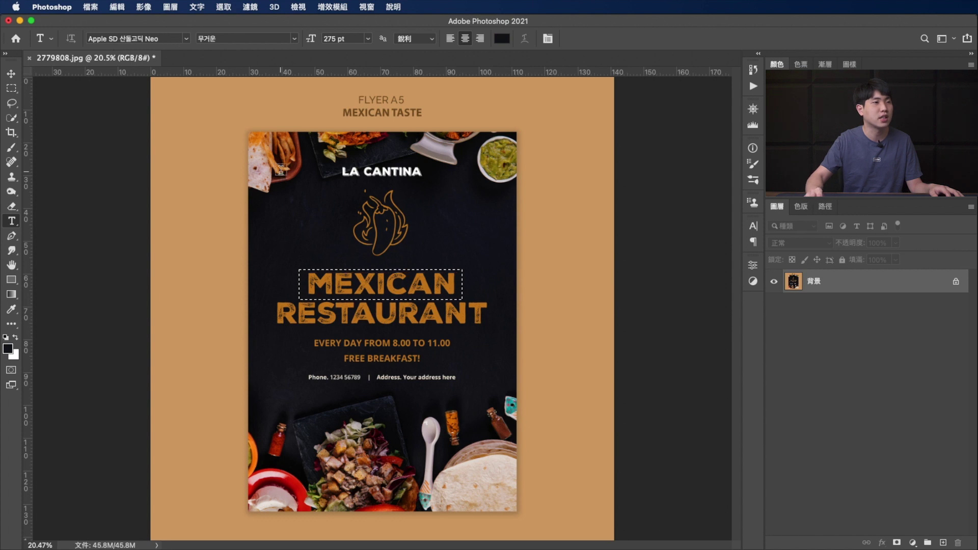
# Add a MEXICAN text layer in the headline's sampled orange, placed above the headline
pyautogui.click(313, 241)
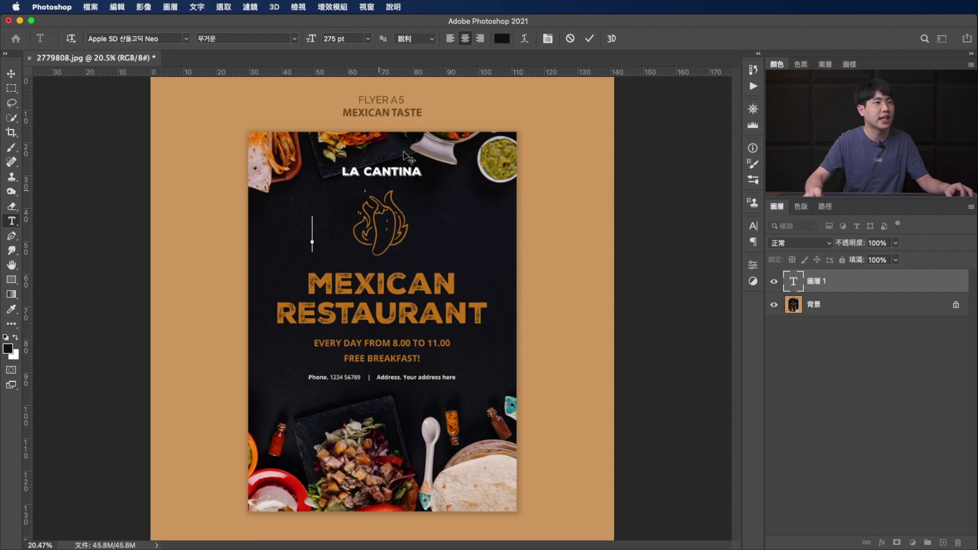
pyautogui.click(502, 39)
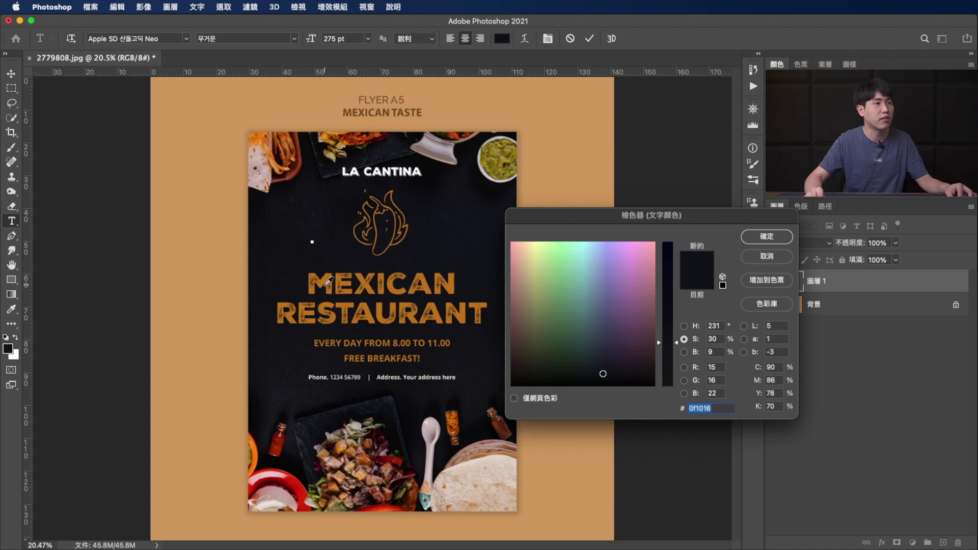
pyautogui.scroll(10, 327, 281)
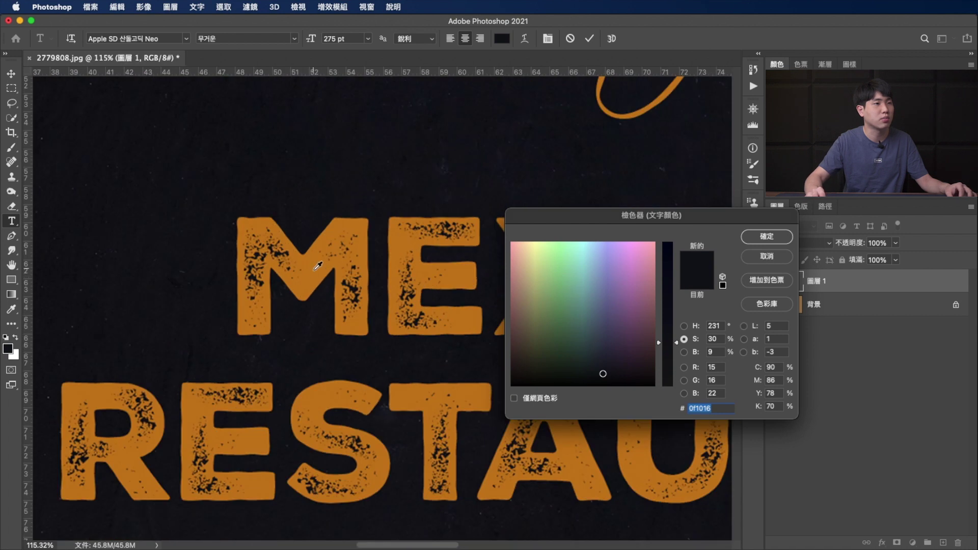
pyautogui.click(315, 271)
pyautogui.scroll(-10, 354, 274)
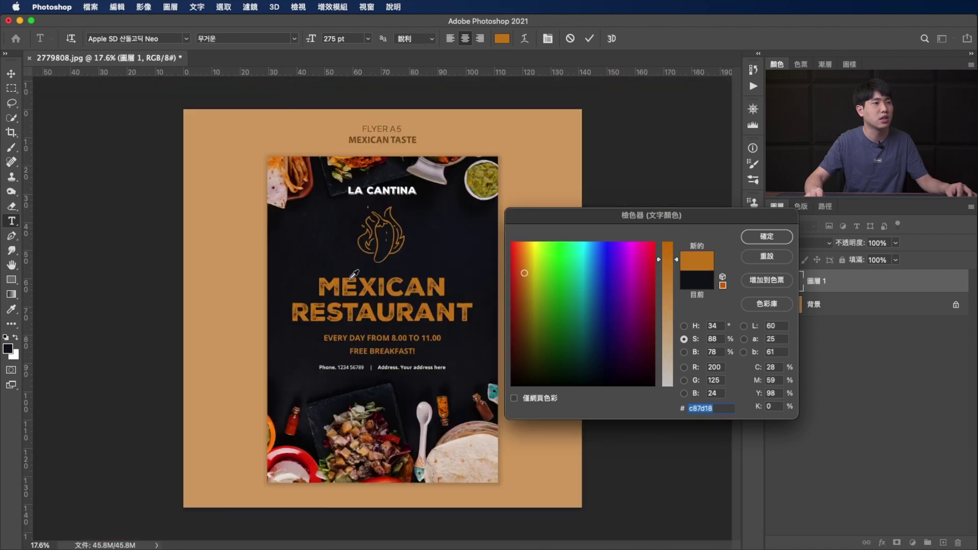
pyautogui.click(753, 237)
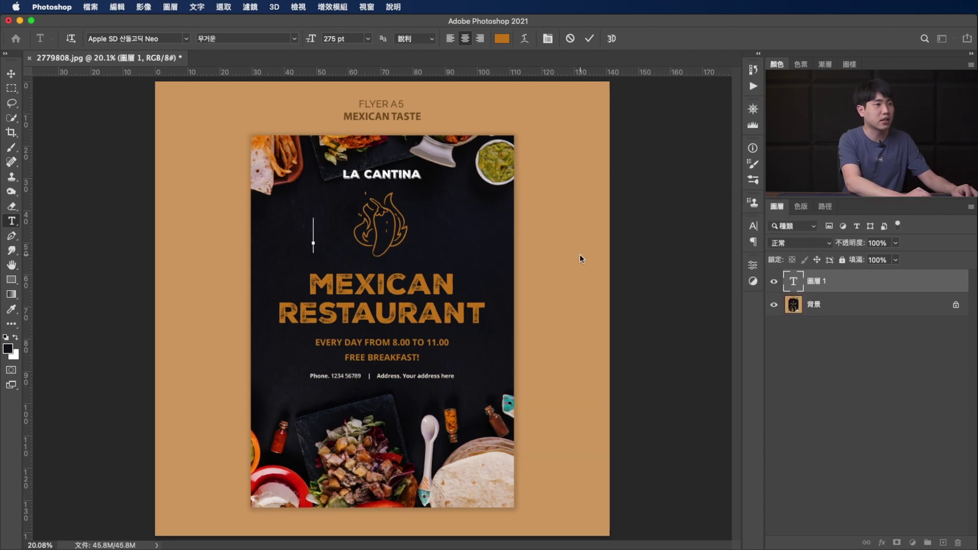
pyautogui.write('MEXICAN')
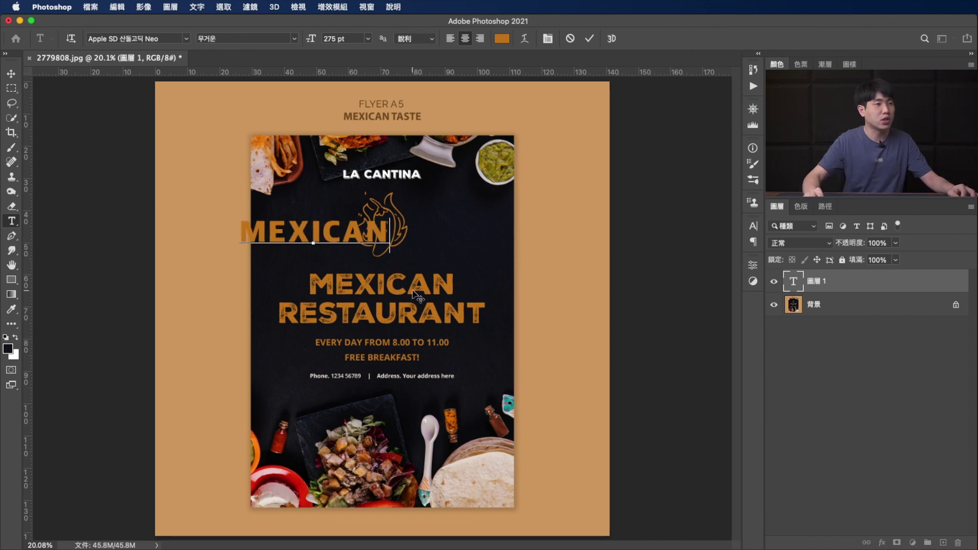
pyautogui.moveTo(414, 293); pyautogui.dragTo(481, 318)
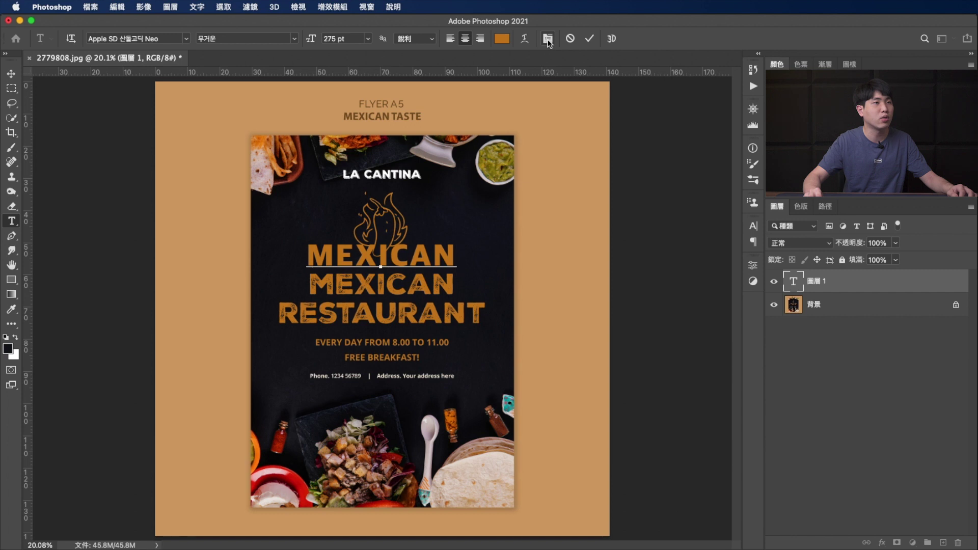
# Check the Character panel tracking and leave it at 50
pyautogui.click(548, 39)
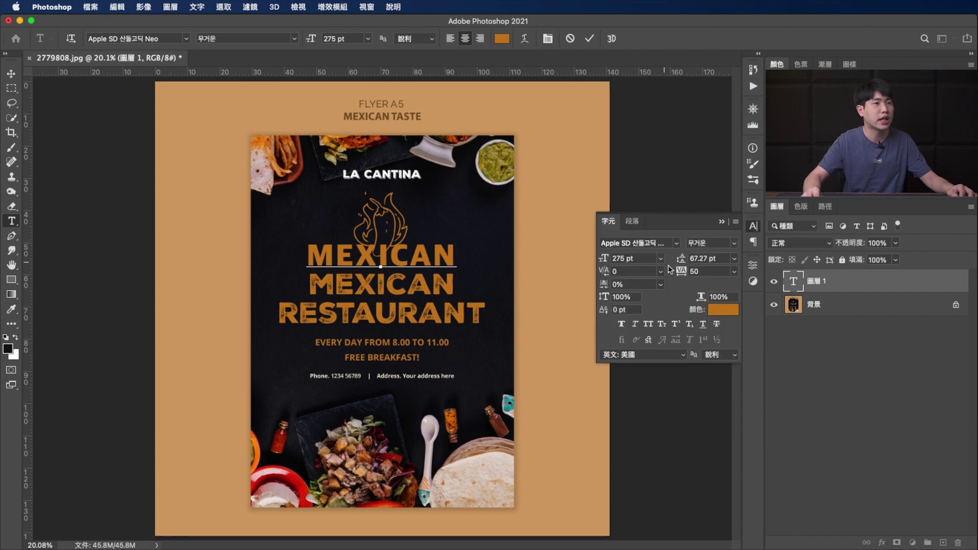
pyautogui.click(689, 283)
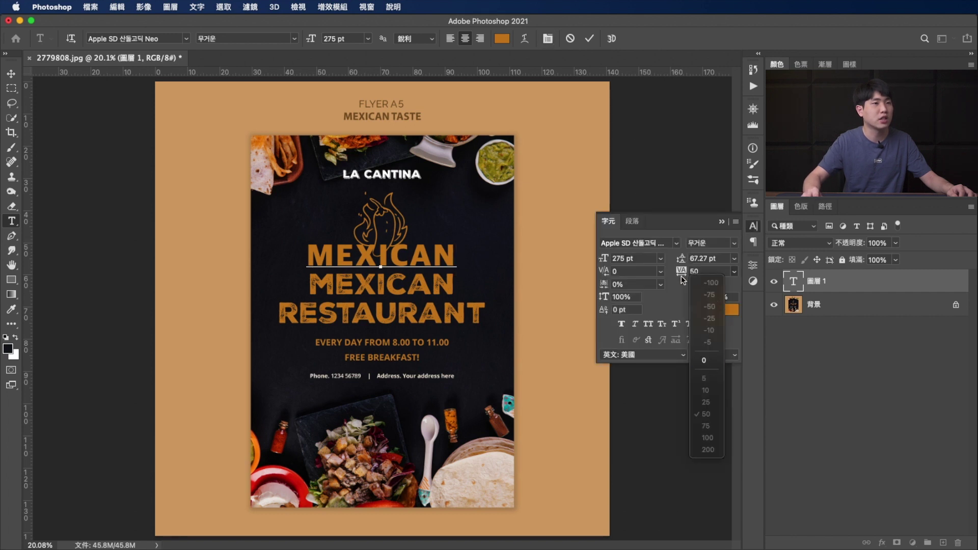
pyautogui.click(629, 270)
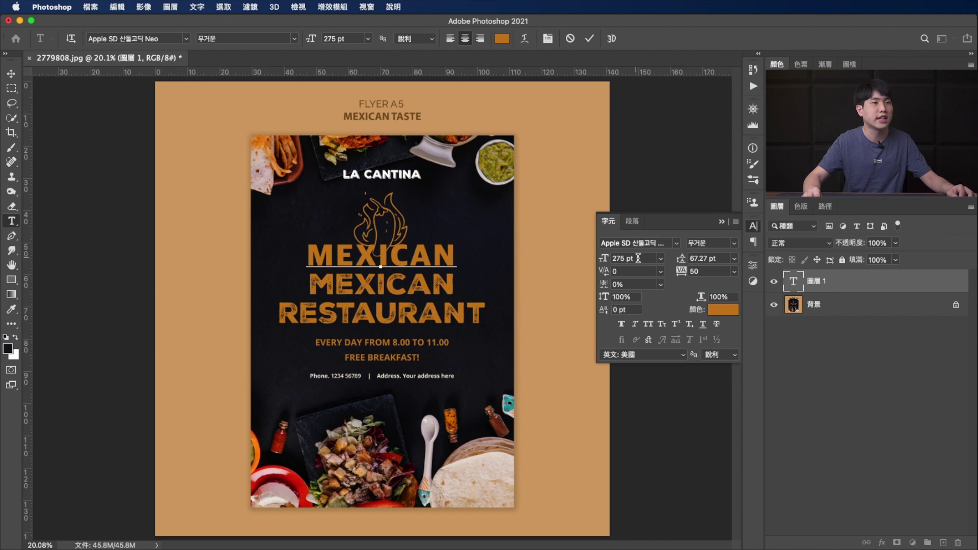
pyautogui.click(723, 223)
# Replace the new line's MEXICAN text with AMERICAN and commit it
pyautogui.press('Left')
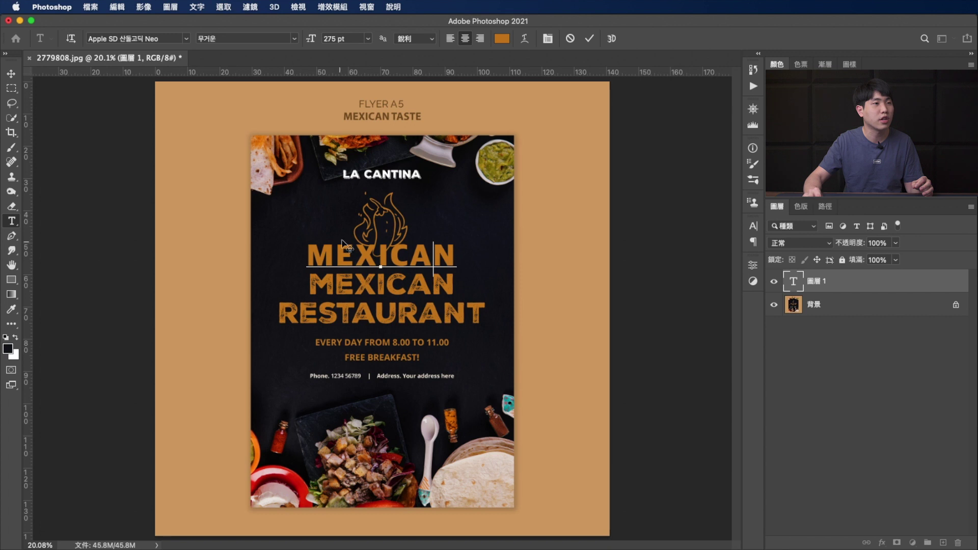
pyautogui.moveTo(457, 260); pyautogui.dragTo(305, 258)
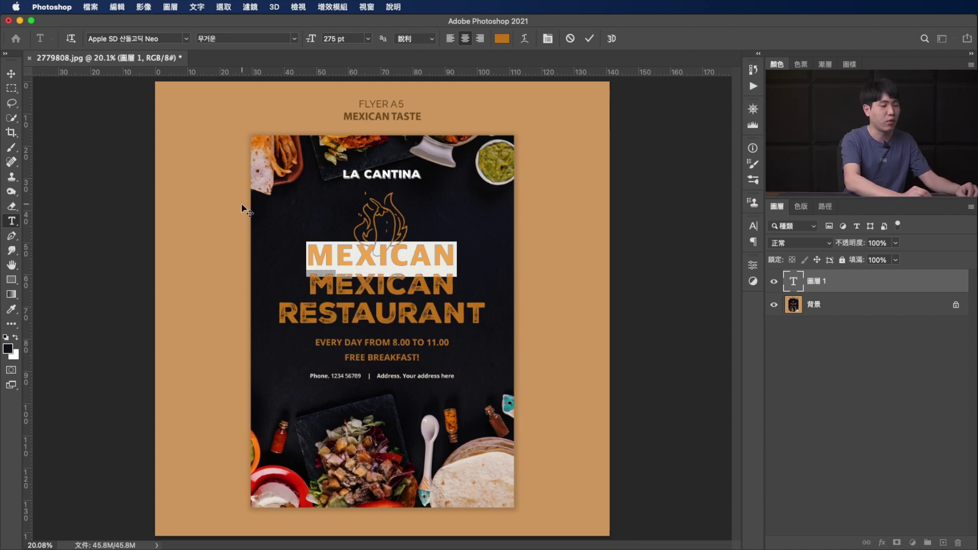
pyautogui.write('AMERICAN')
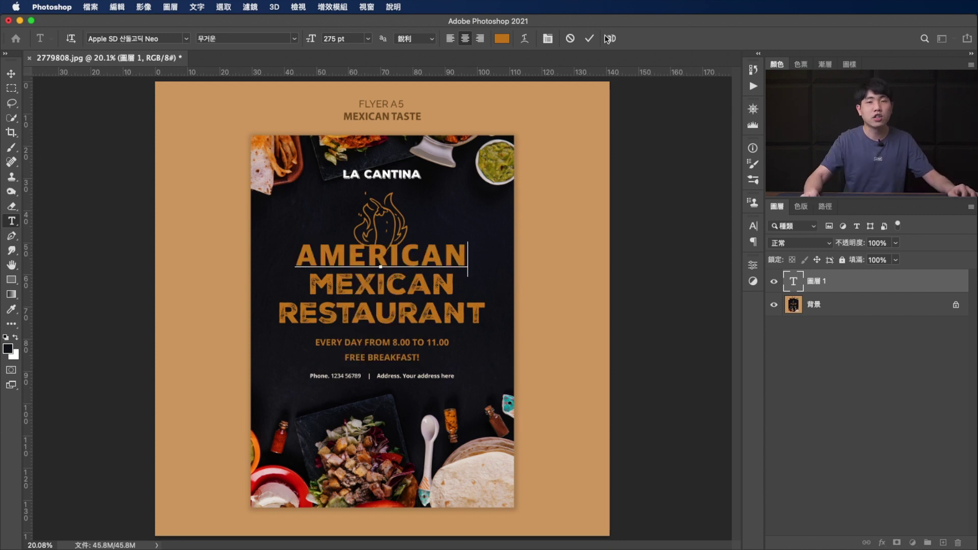
pyautogui.click(592, 40)
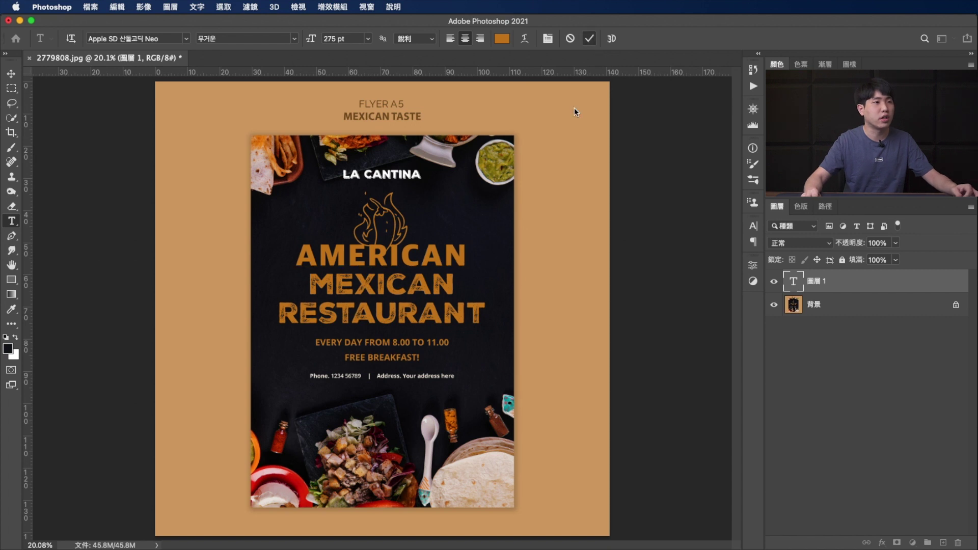
# Add an empty layer above the AMERICAN text layer
pyautogui.scroll(5, 387, 291)
pyautogui.scroll(3, 388, 291)
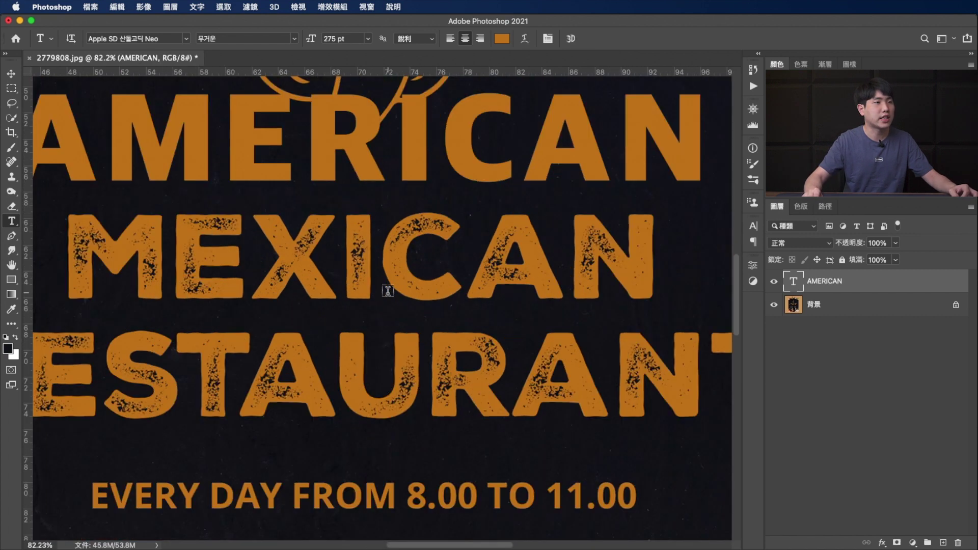
pyautogui.scroll(2, 317, 255)
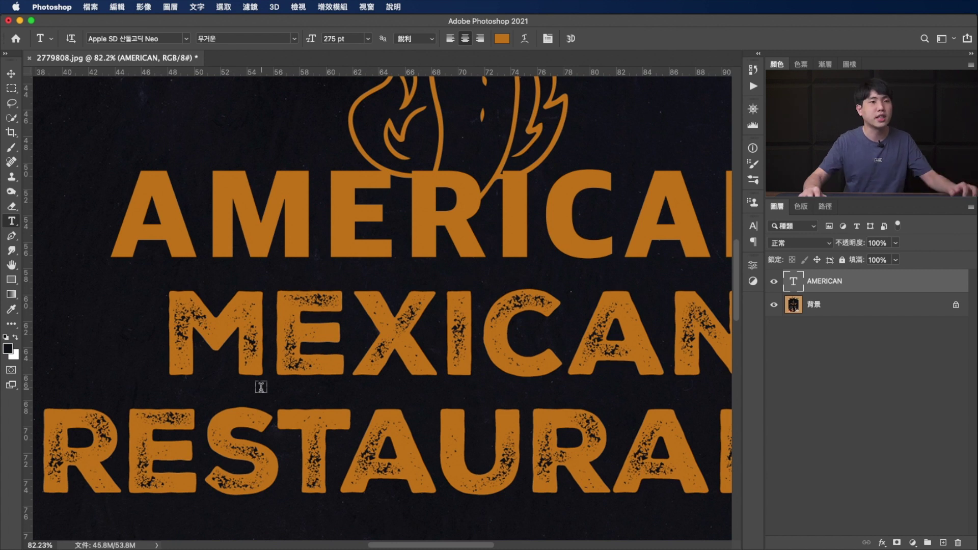
pyautogui.click(943, 543)
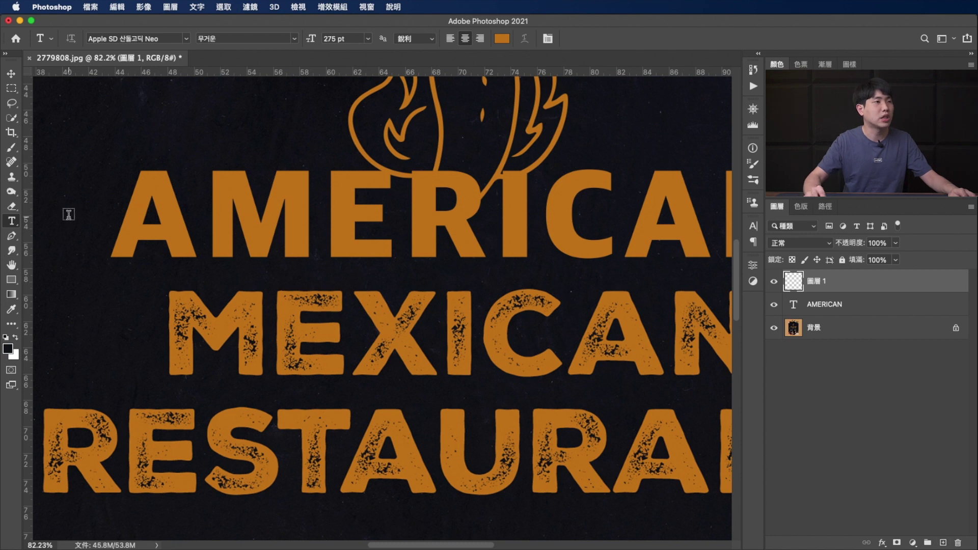
# Select the tilted spatter brush preset for the Brush tool
pyautogui.click(11, 148)
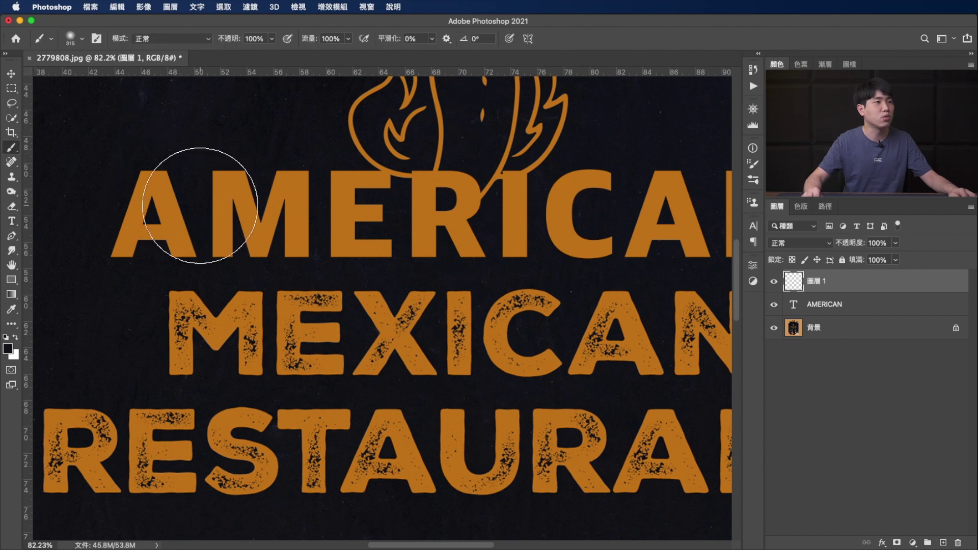
pyautogui.rightClick(274, 239)
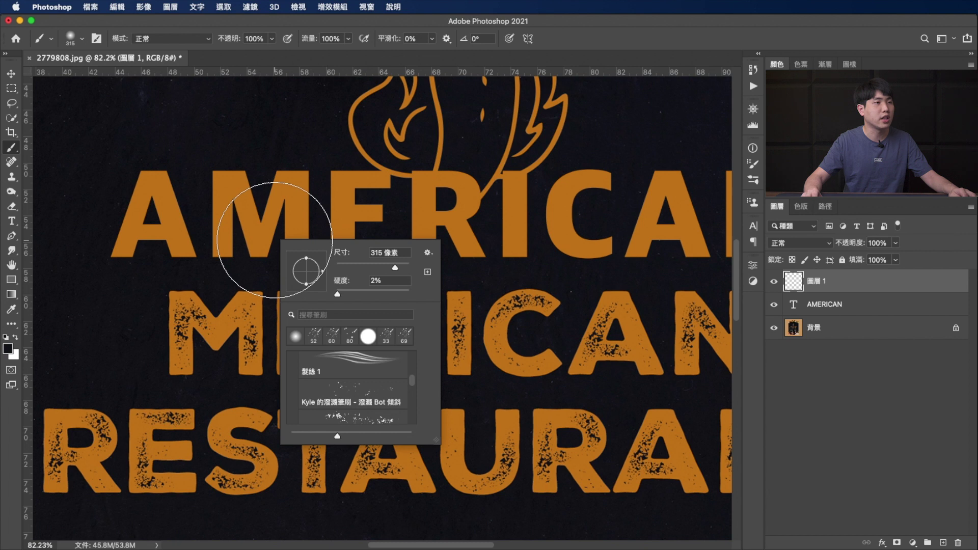
pyautogui.scroll(2, 412, 384)
pyautogui.scroll(2, 413, 384)
pyautogui.scroll(2, 414, 383)
pyautogui.scroll(2, 415, 382)
pyautogui.moveTo(414, 378); pyautogui.dragTo(415, 383)
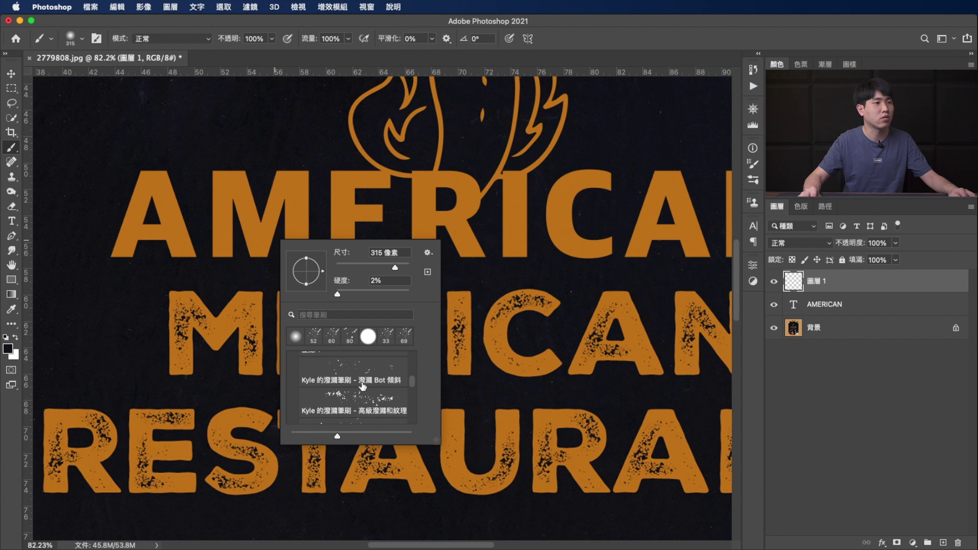
pyautogui.click(340, 375)
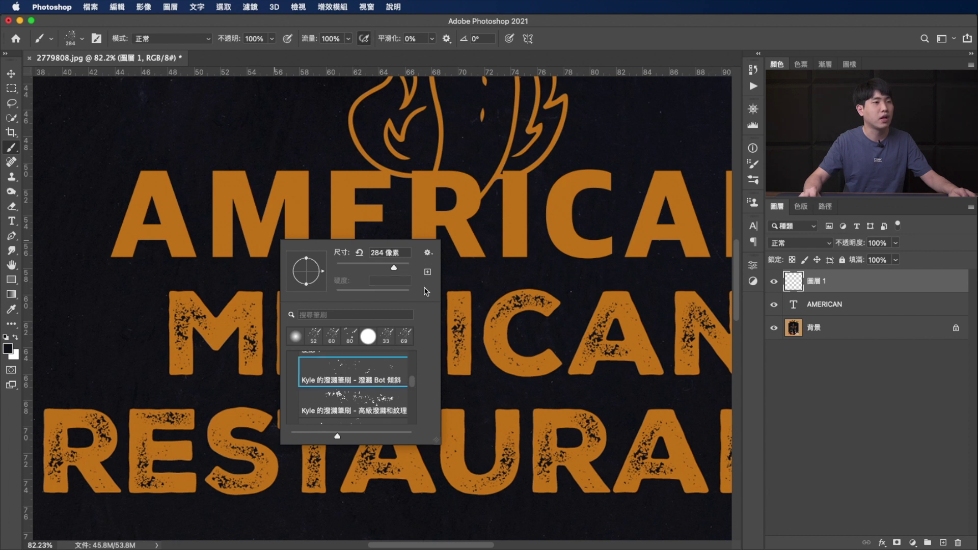
# Set the spatter brush to 35 px and sample the dark background colour
pyautogui.click(799, 288)
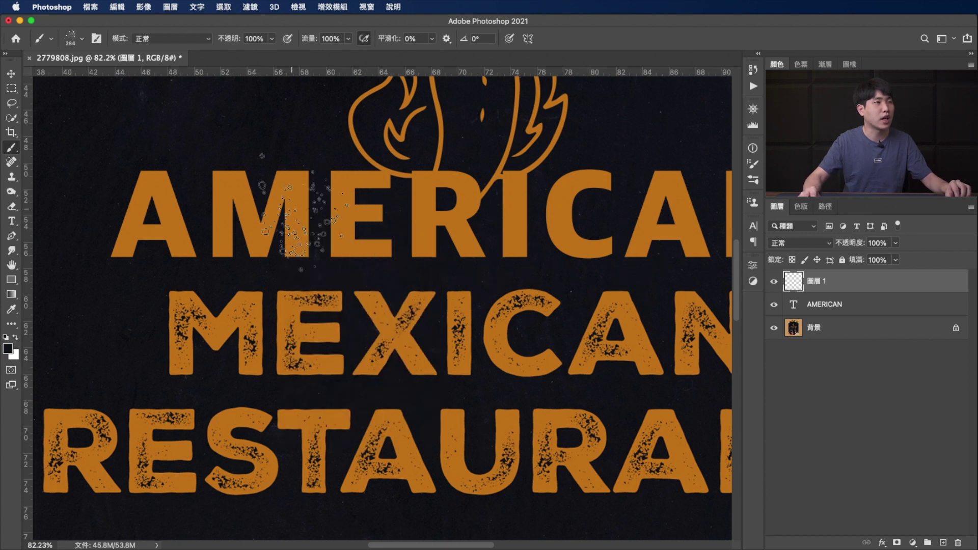
pyautogui.moveTo(257, 204); pyautogui.dragTo(202, 214)
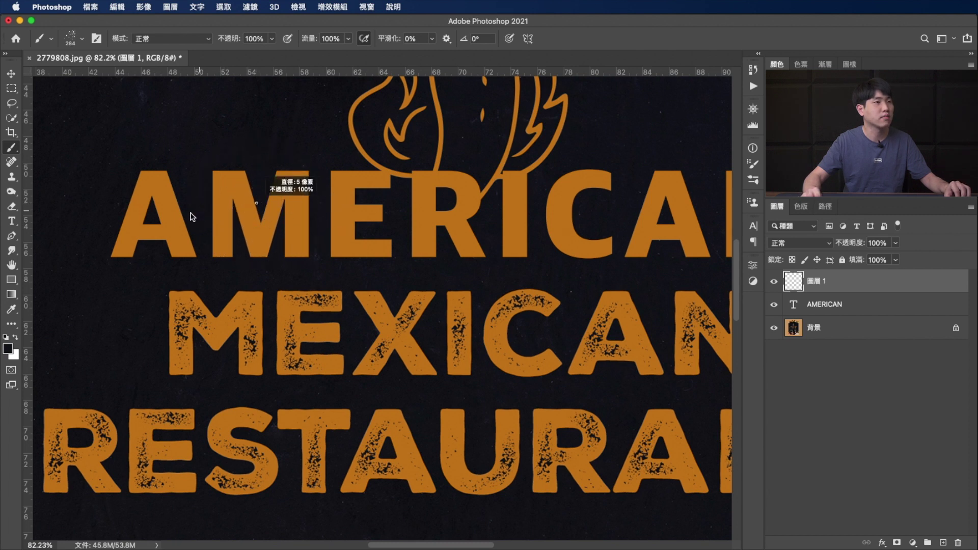
pyautogui.moveTo(200, 214); pyautogui.dragTo(163, 257)
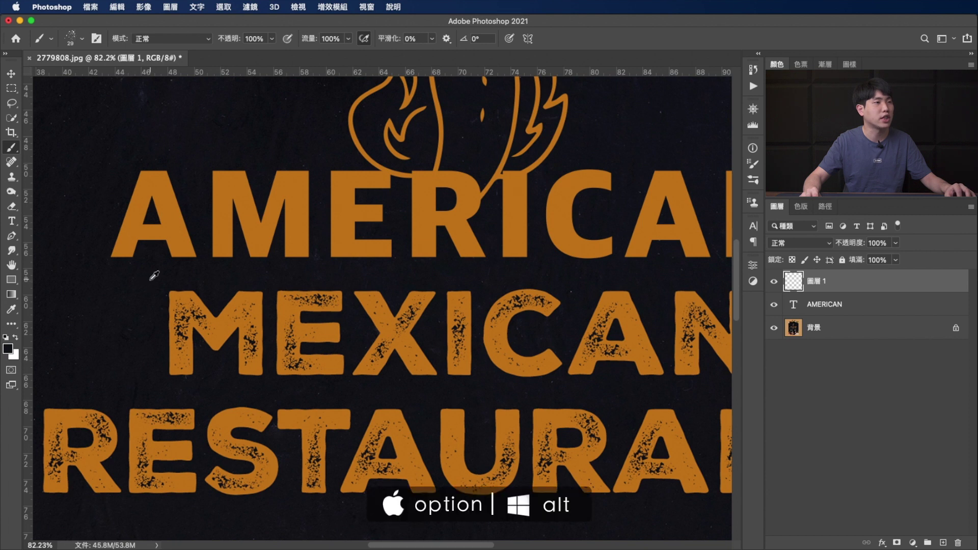
pyautogui.keyDown('alt'); pyautogui.click(146, 293); pyautogui.keyUp('alt')
pyautogui.moveTo(149, 191); pyautogui.dragTo(144, 185)
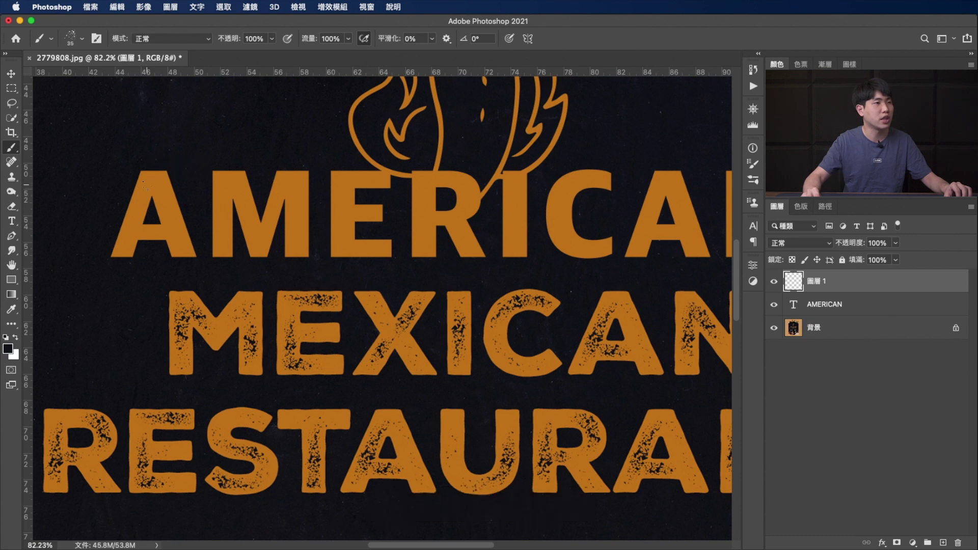
# Brush dark speckles over the A, M, R and I letters of AMERICAN
pyautogui.moveTo(130, 226)
pyautogui.mouseDown()
pyautogui.moveTo(134, 212)
pyautogui.moveTo(182, 244)
pyautogui.mouseUp()
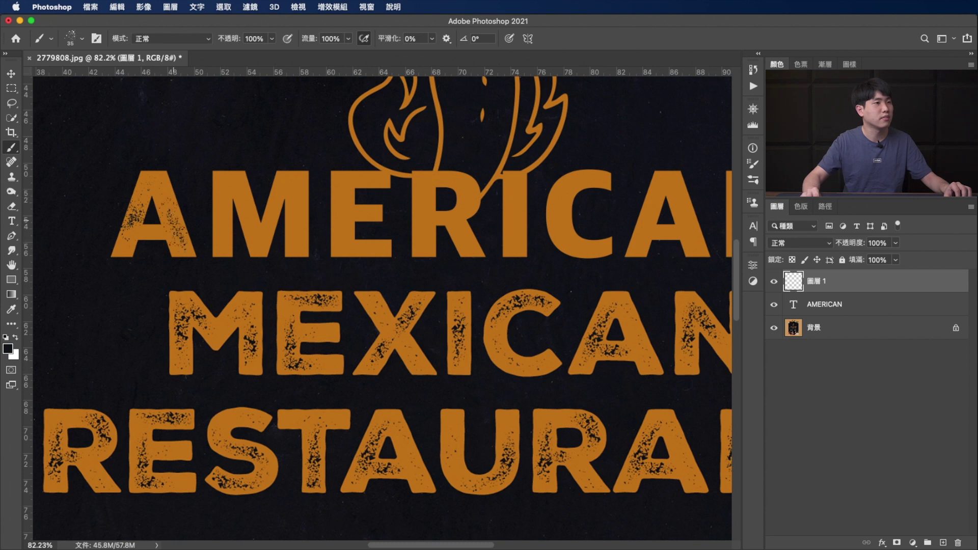
pyautogui.moveTo(222, 200); pyautogui.dragTo(224, 227)
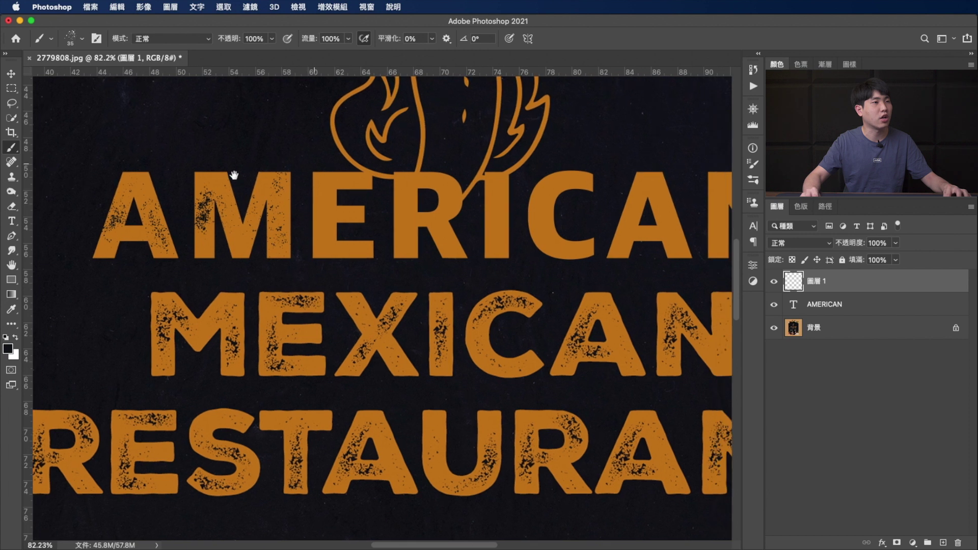
pyautogui.hscroll(5, 309, 192)
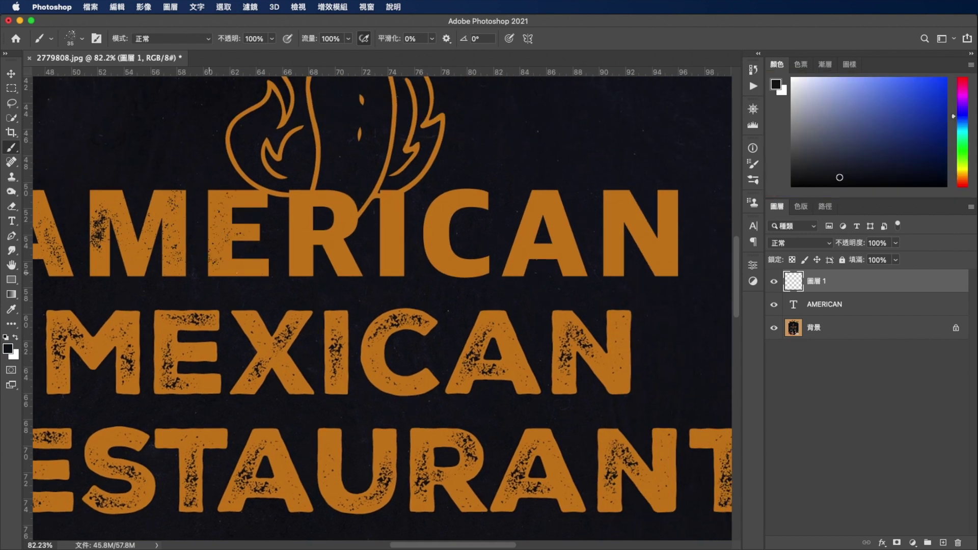
pyautogui.moveTo(301, 238)
pyautogui.mouseDown()
pyautogui.moveTo(302, 204)
pyautogui.moveTo(393, 219)
pyautogui.moveTo(399, 240)
pyautogui.mouseUp()
pyautogui.hscroll(5, 382, 305)
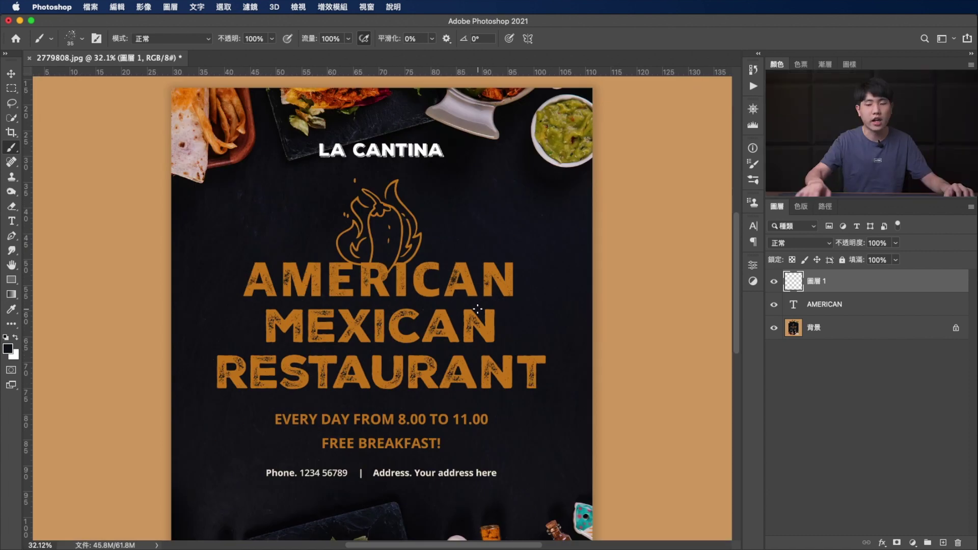
pyautogui.scroll(-3, 477, 309)
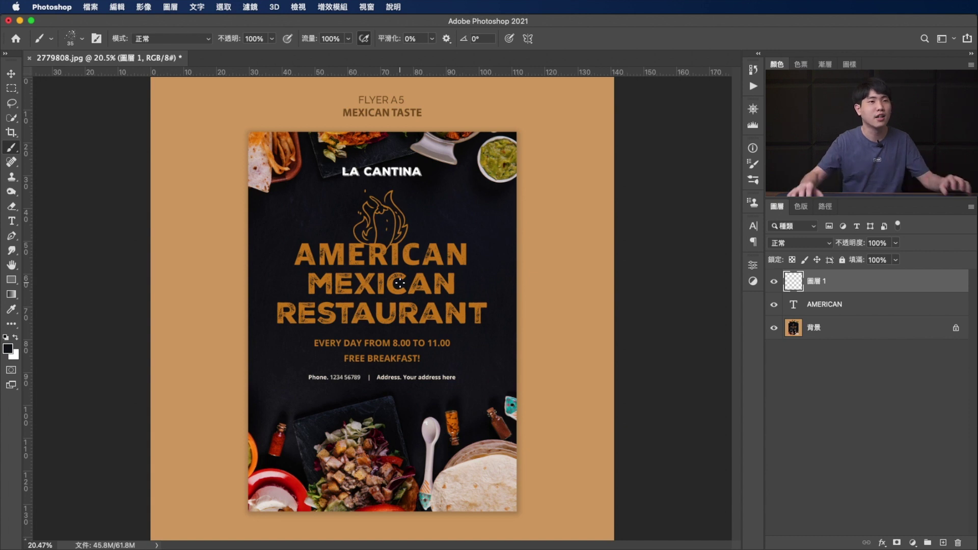
pyautogui.scroll(3, 397, 248)
pyautogui.scroll(4, 418, 254)
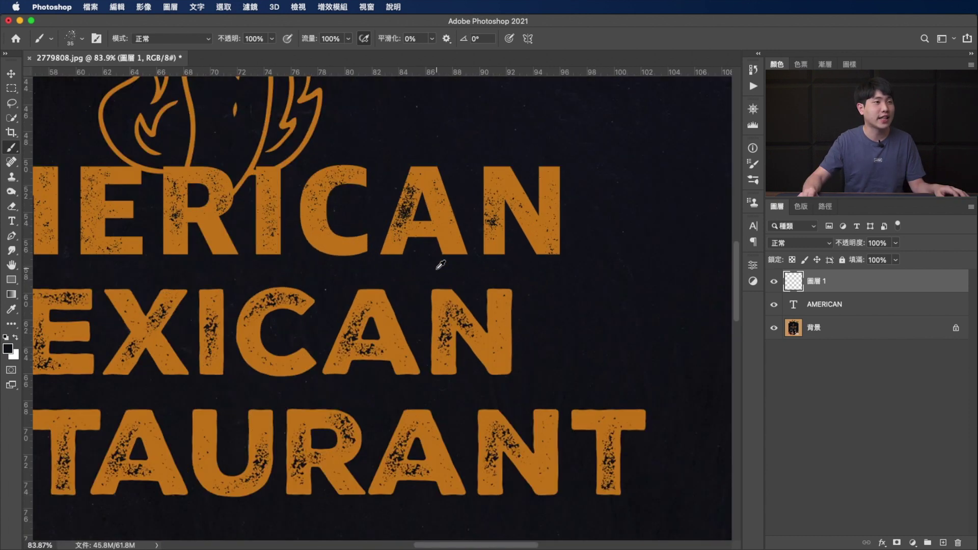
pyautogui.moveTo(319, 253); pyautogui.dragTo(385, 279)
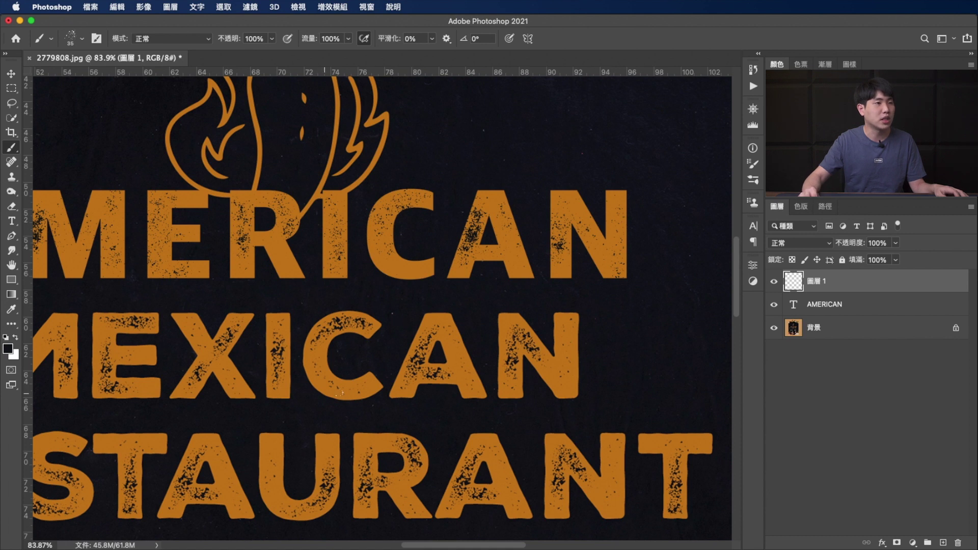
pyautogui.scroll(5, 292, 370)
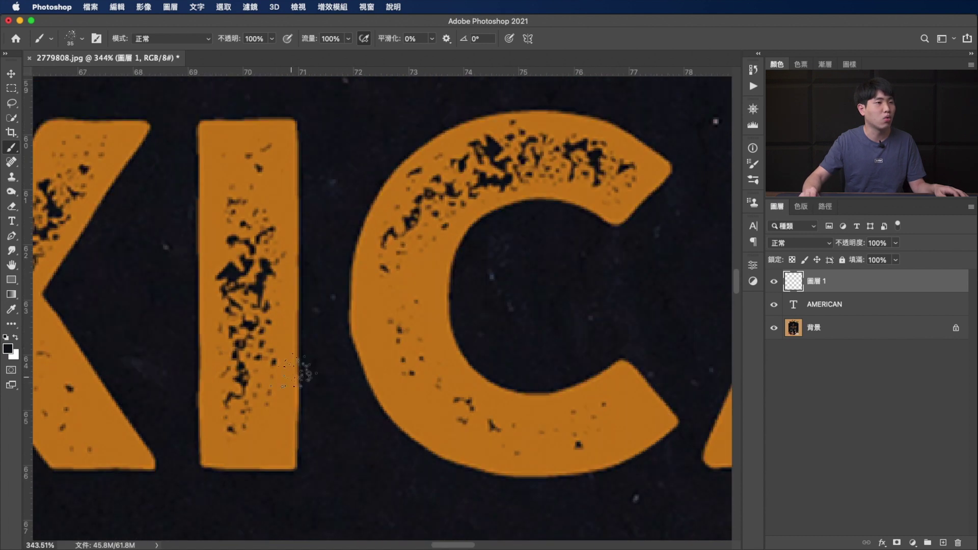
pyautogui.scroll(-3, 301, 373)
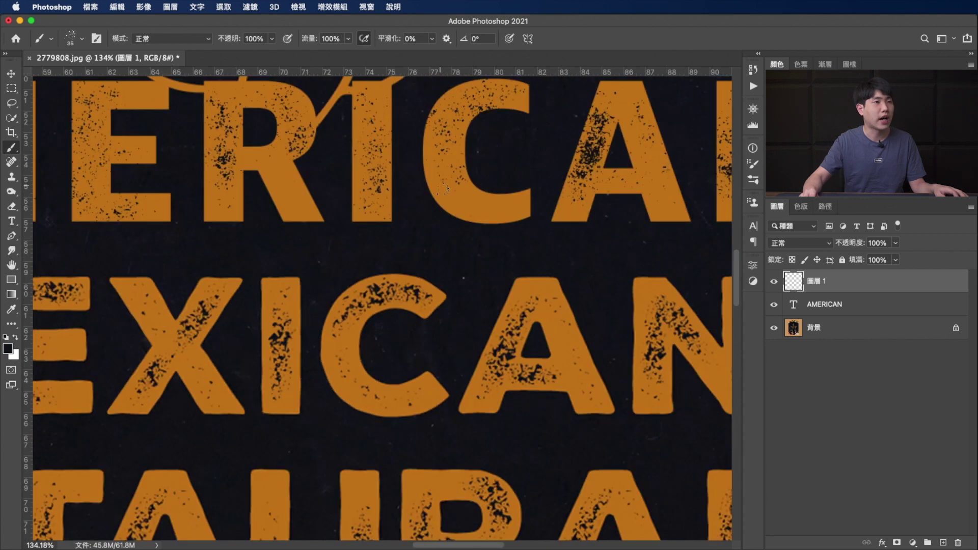
pyautogui.scroll(-3, 449, 351)
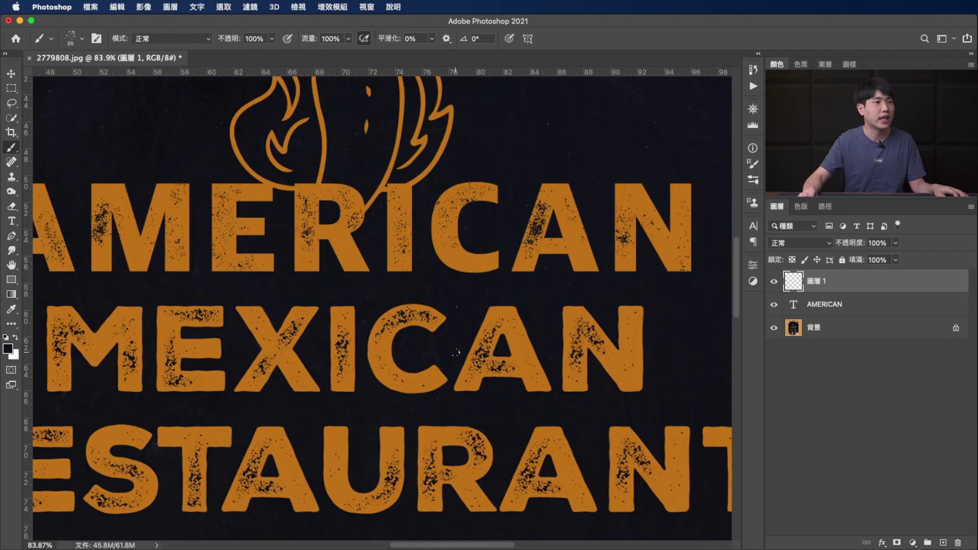
# Convert the AMERICAN layer to a smart object with a 0.8 px Gaussian Blur
pyautogui.click(857, 311)
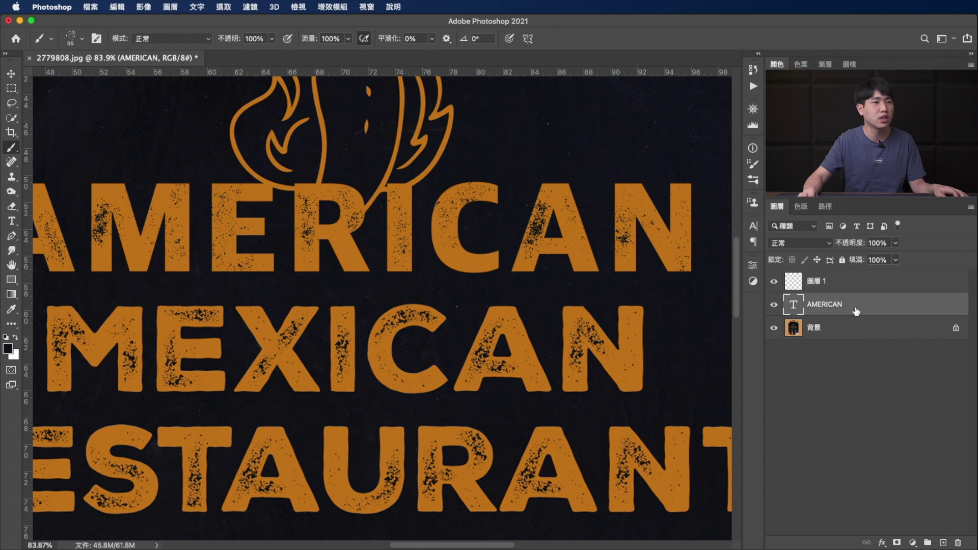
pyautogui.click(251, 7)
pyautogui.moveTo(291, 204)
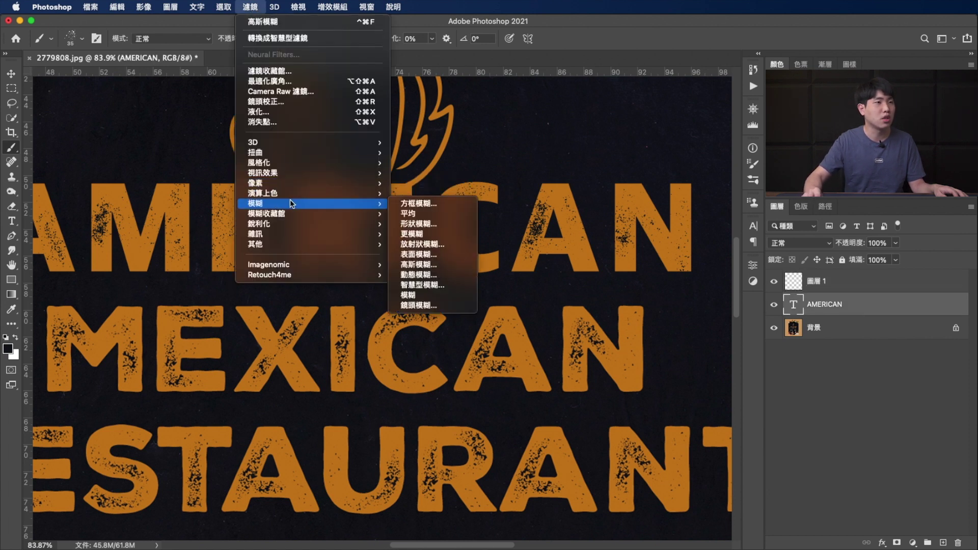
pyautogui.click(435, 275)
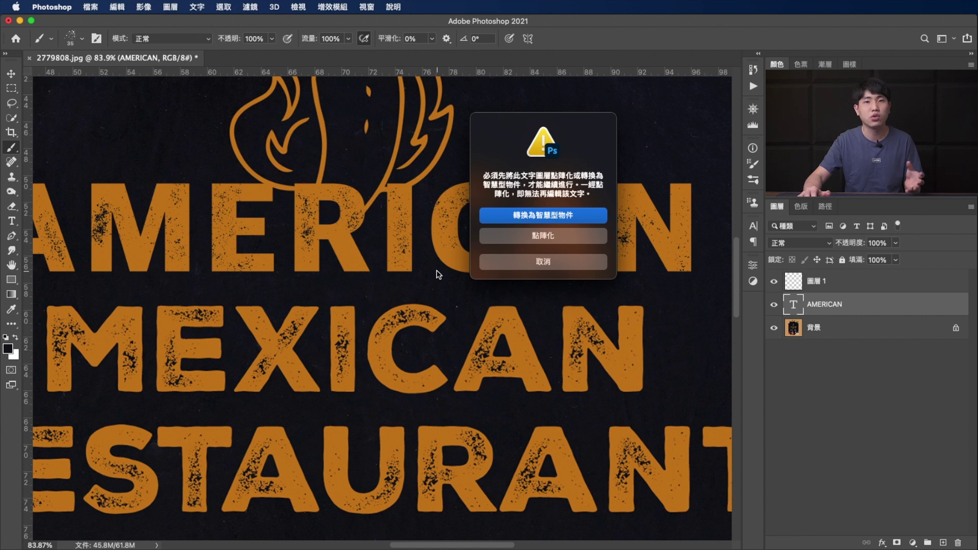
pyautogui.click(548, 217)
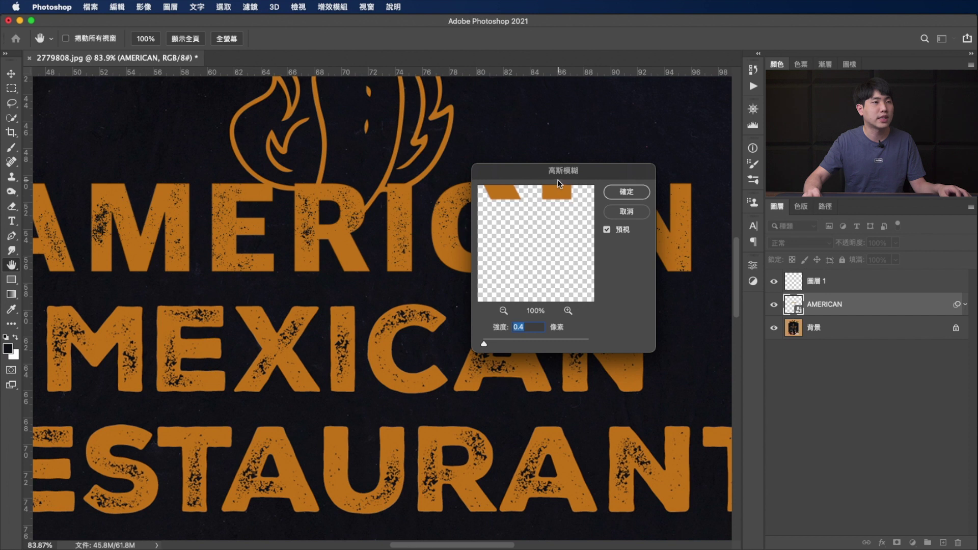
pyautogui.moveTo(554, 180)
pyautogui.mouseDown()
pyautogui.moveTo(604, 128)
pyautogui.moveTo(600, 107)
pyautogui.mouseUp()
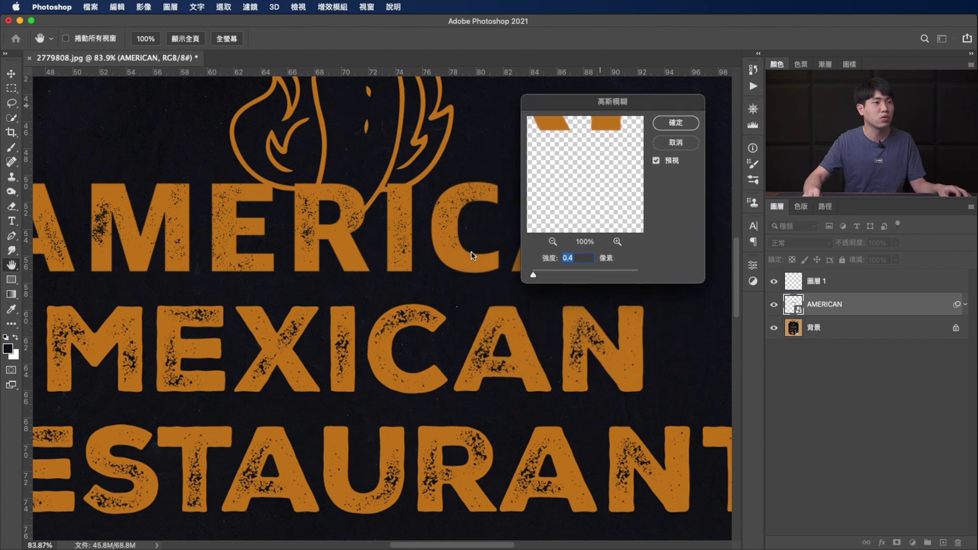
pyautogui.click(442, 265)
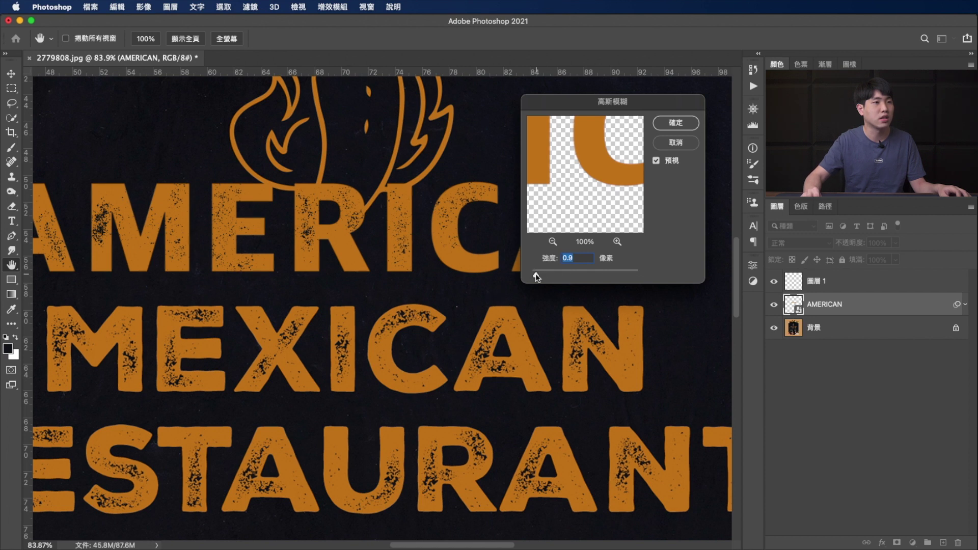
pyautogui.click(667, 124)
pyautogui.press('b')
pyautogui.scroll(2, 492, 273)
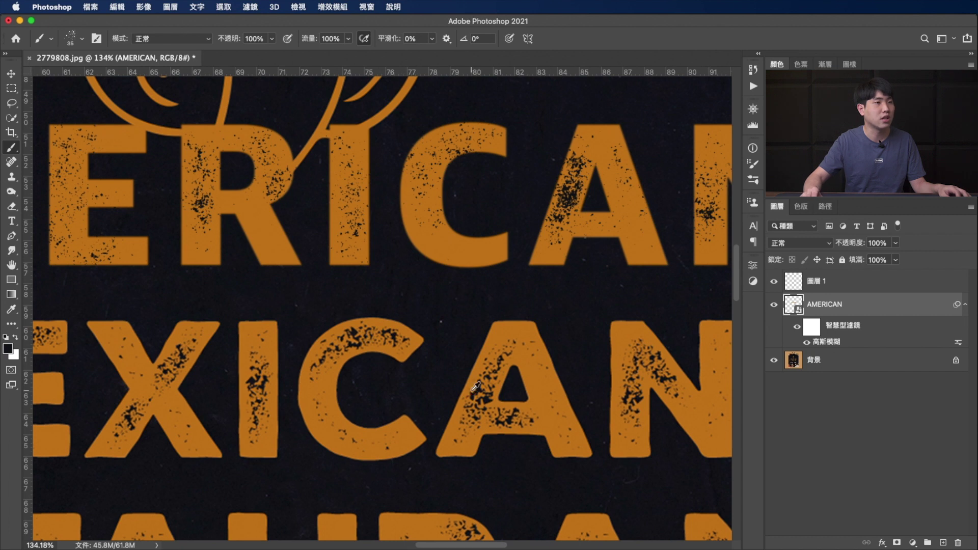
# Apply a slight Gaussian Blur of about 0.4 px to the speckle layer 圖層 1
pyautogui.scroll(-3, 475, 386)
pyautogui.scroll(5, 459, 419)
pyautogui.scroll(2, 564, 219)
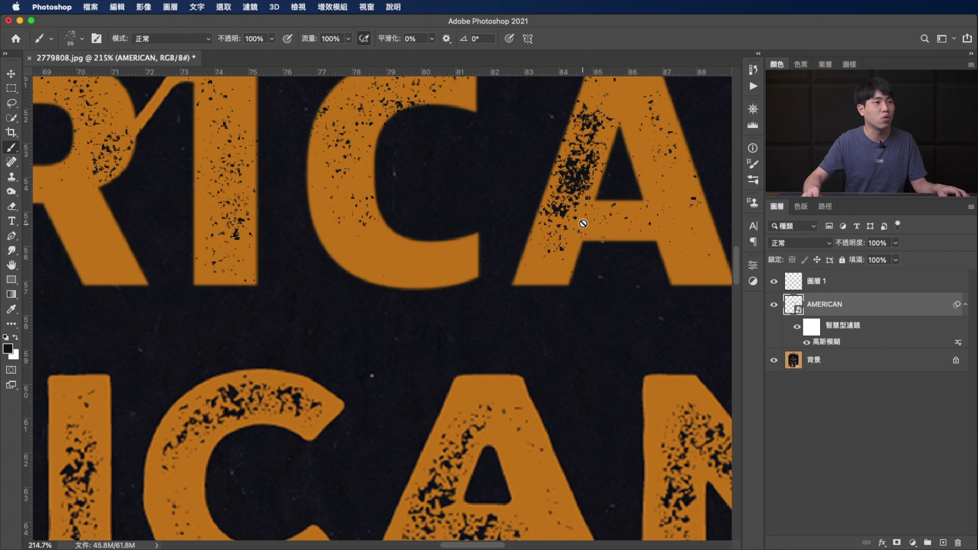
pyautogui.click(836, 290)
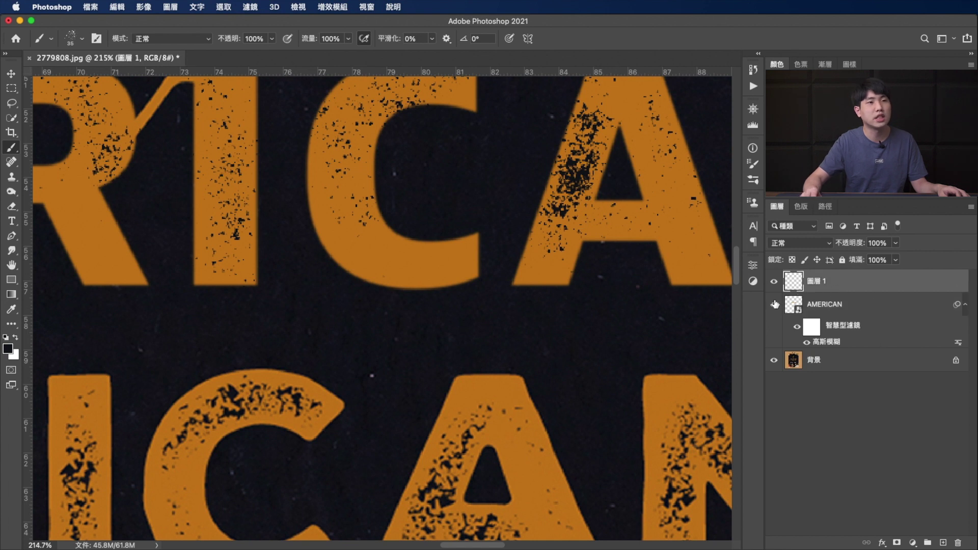
pyautogui.scroll(-3, 548, 326)
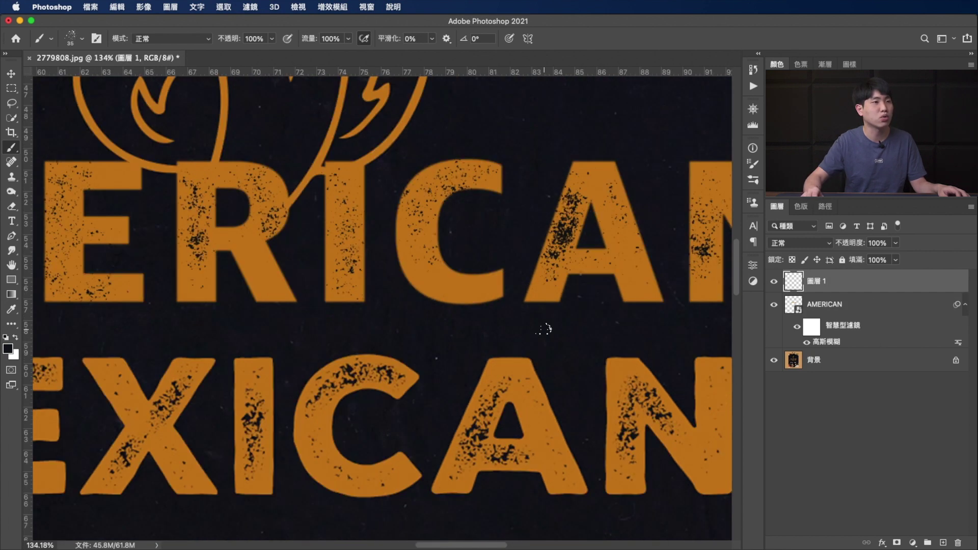
pyautogui.click(250, 7)
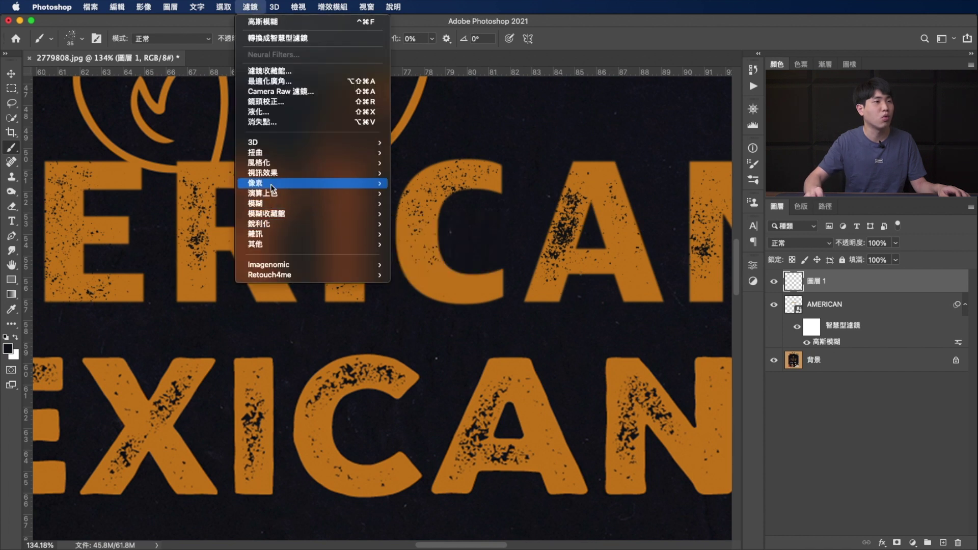
pyautogui.moveTo(255, 203)
pyautogui.click(417, 266)
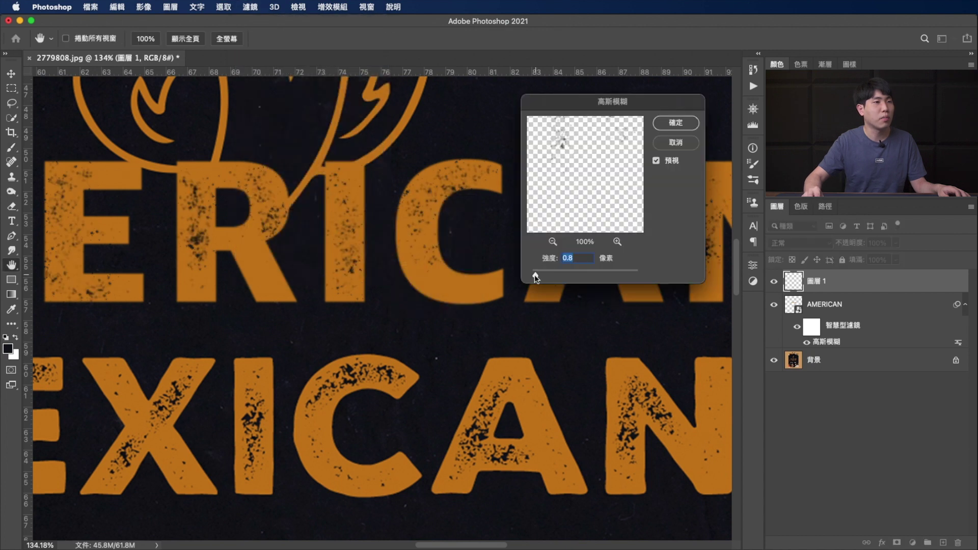
pyautogui.moveTo(535, 275); pyautogui.dragTo(534, 276)
pyautogui.click(676, 123)
# Group the speckle layer and the AMERICAN layer into 群組 1
pyautogui.press('b')
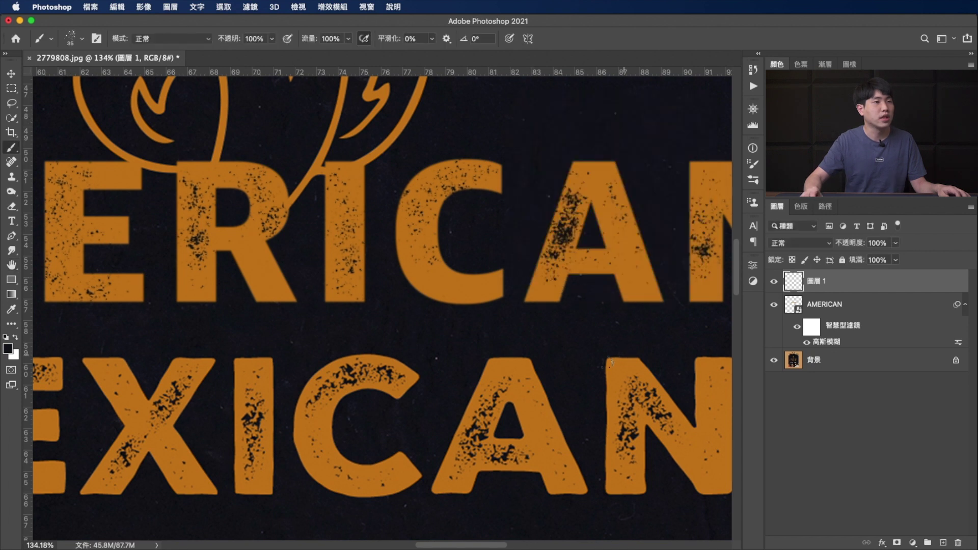
pyautogui.scroll(-3, 608, 359)
pyautogui.scroll(-3, 608, 360)
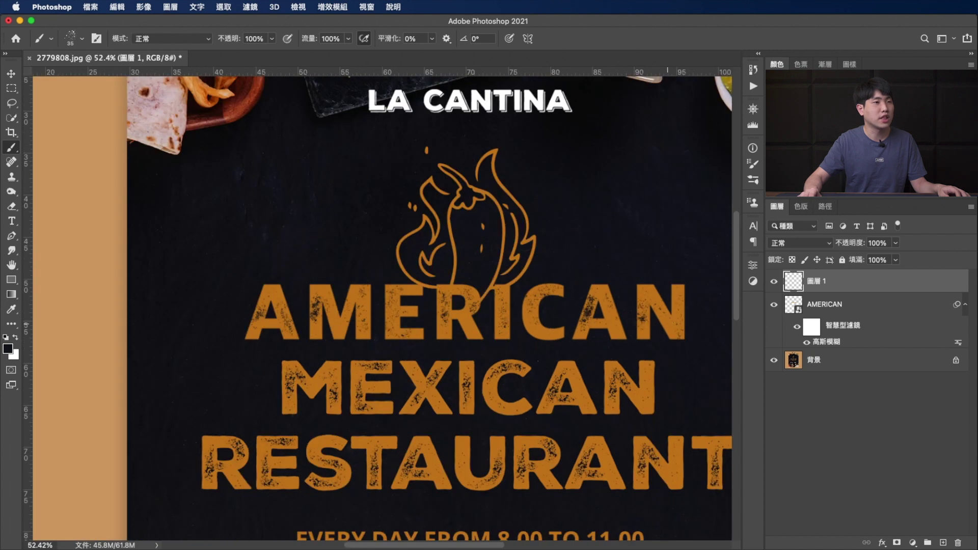
pyautogui.keyDown('super'); pyautogui.click(842, 308); pyautogui.keyUp('super')
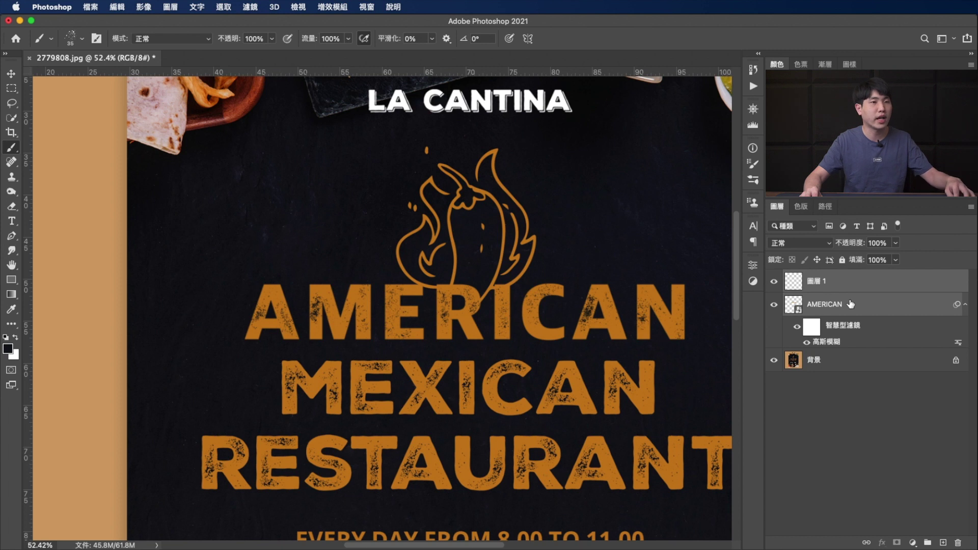
pyautogui.press('super+g')
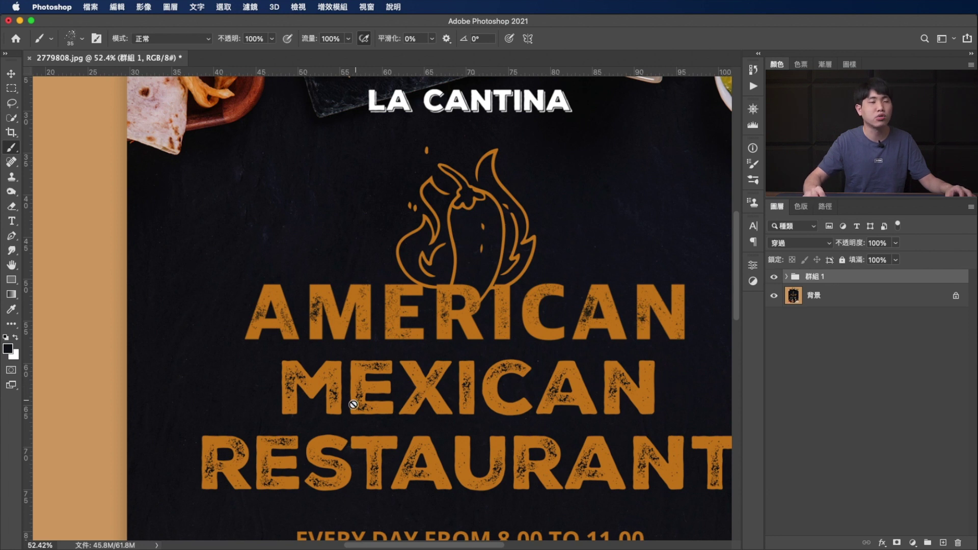
pyautogui.click(875, 306)
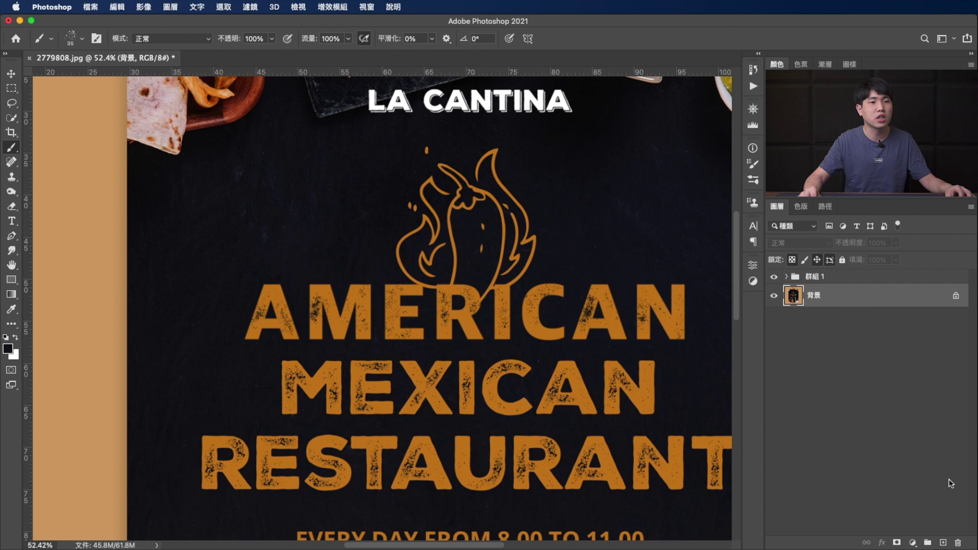
# Add a new layer above 背景 and set a soft round brush of about 100 px
pyautogui.click(944, 543)
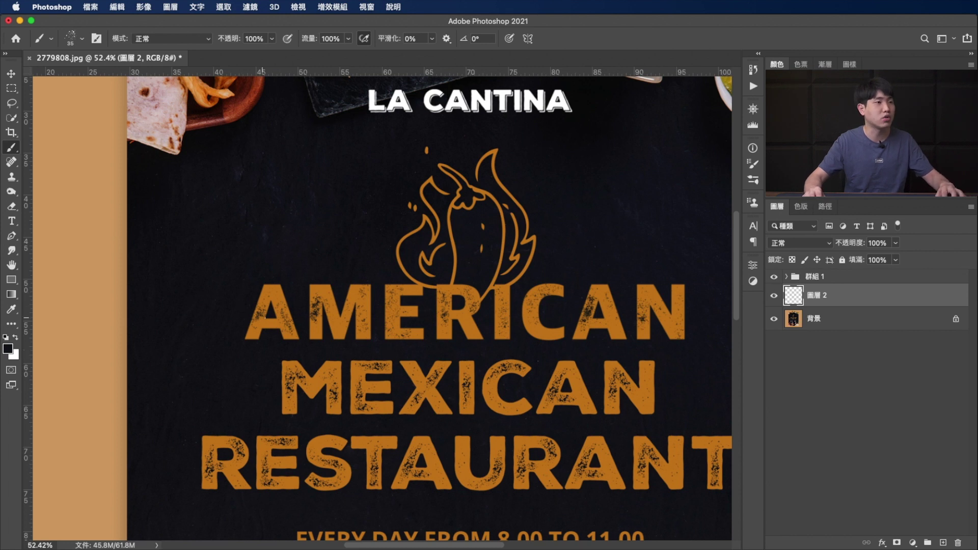
pyautogui.moveTo(265, 368); pyautogui.dragTo(281, 368)
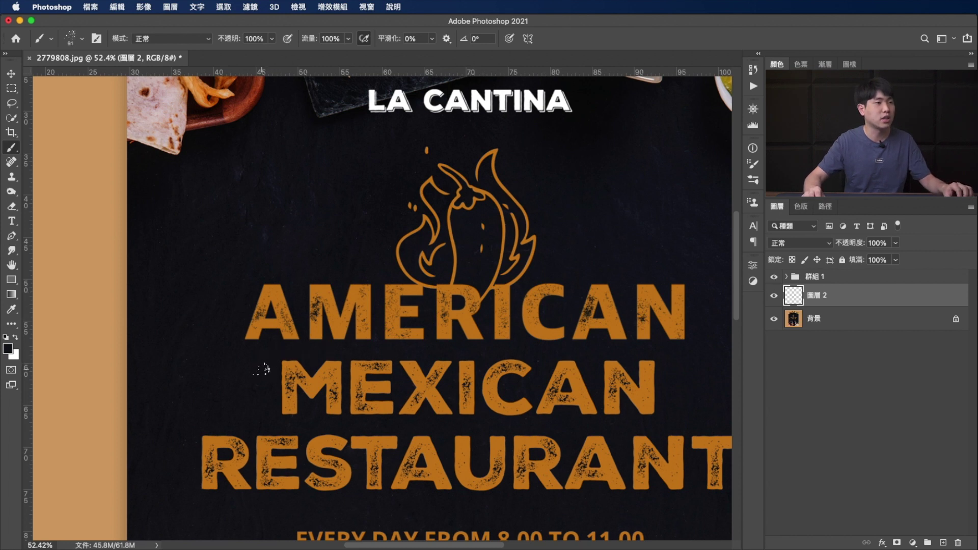
pyautogui.rightClick(264, 368)
pyautogui.click(303, 463)
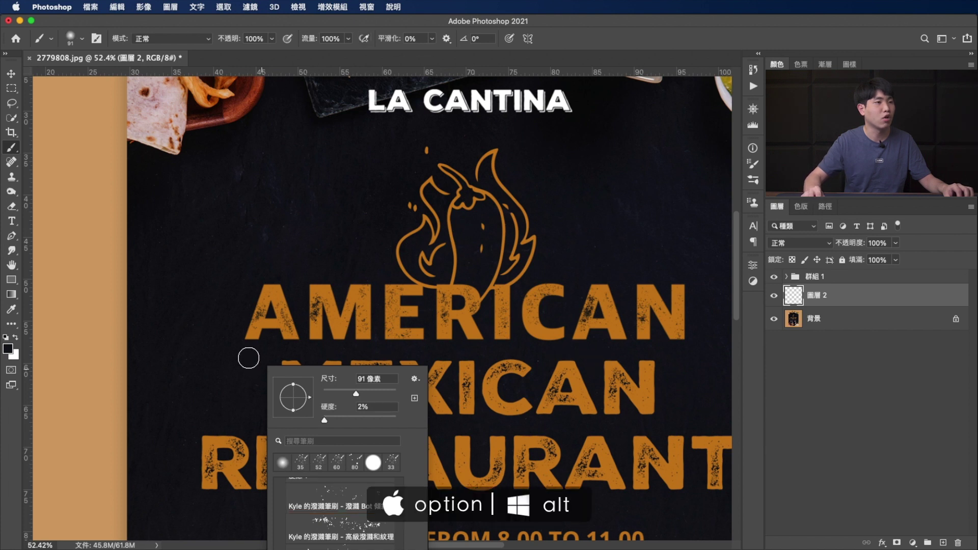
pyautogui.click(243, 365)
pyautogui.moveTo(268, 369)
pyautogui.mouseDown()
pyautogui.moveTo(306, 372)
pyautogui.moveTo(289, 371)
pyautogui.mouseUp()
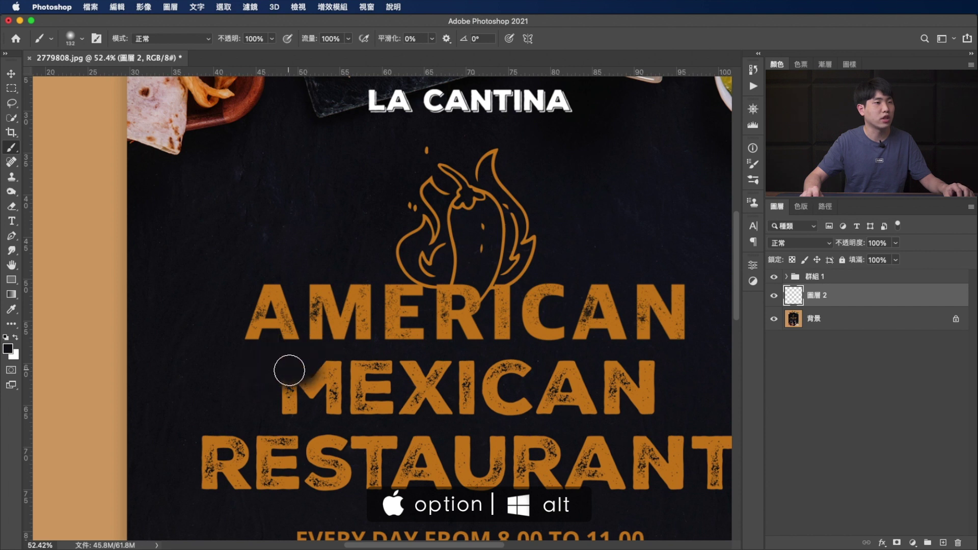
# Paint over the original MEXICAN word in black
pyautogui.moveTo(607, 372); pyautogui.dragTo(285, 402)
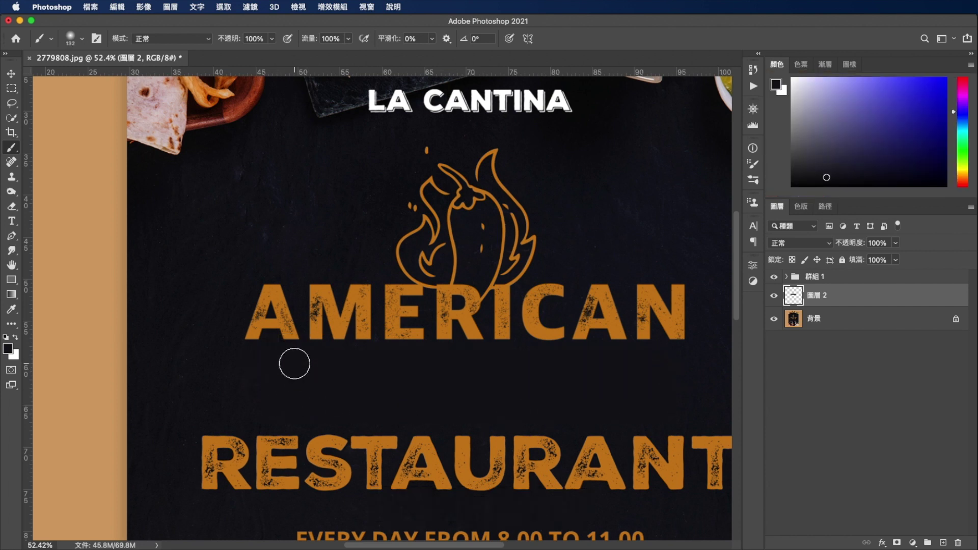
pyautogui.scroll(-3, 332, 367)
pyautogui.scroll(-2, 336, 316)
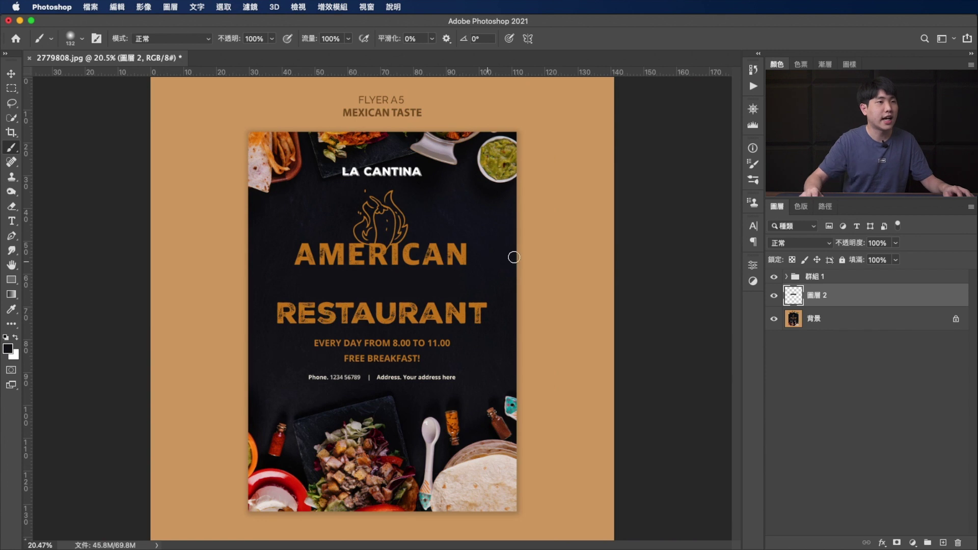
# Select 群組 1 with the Move tool, Auto-Select set to Layer
pyautogui.click(814, 277)
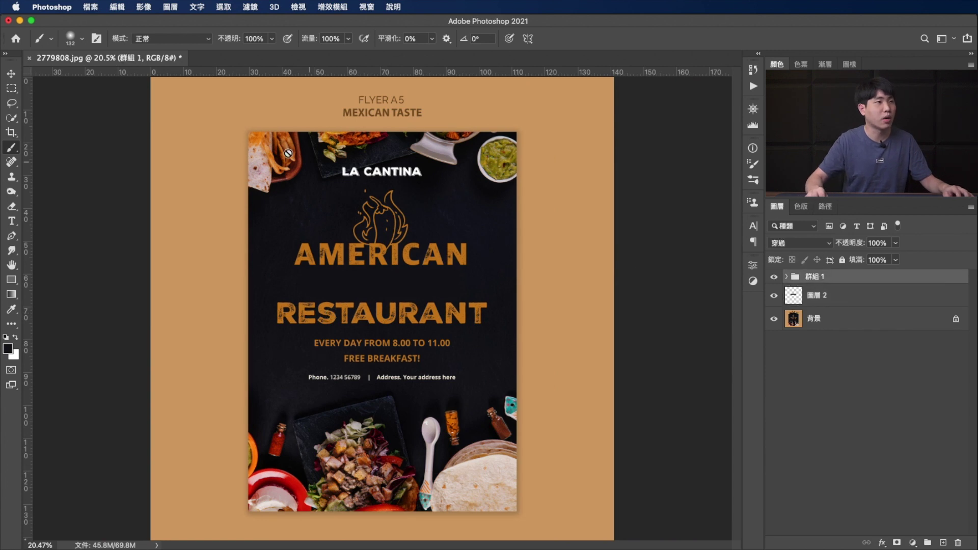
pyautogui.press('v')
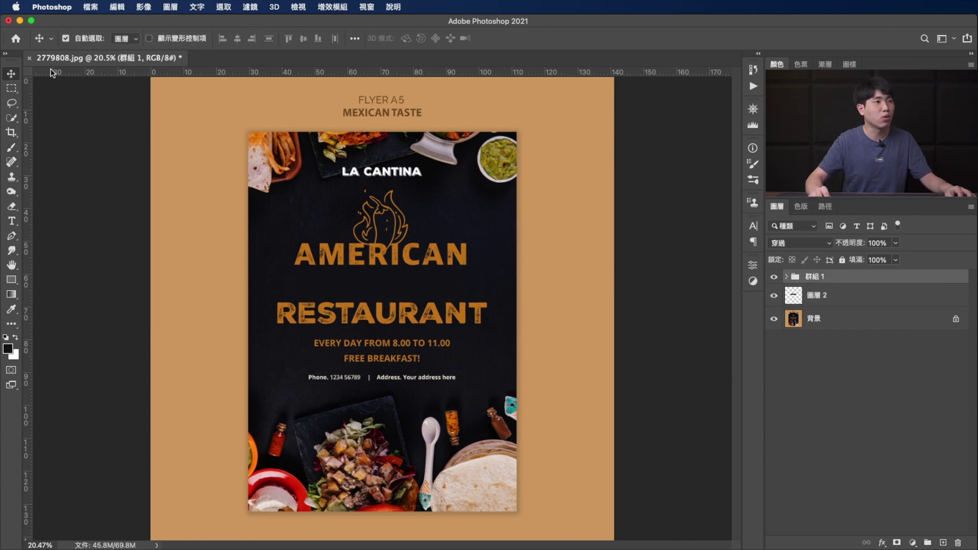
pyautogui.click(136, 39)
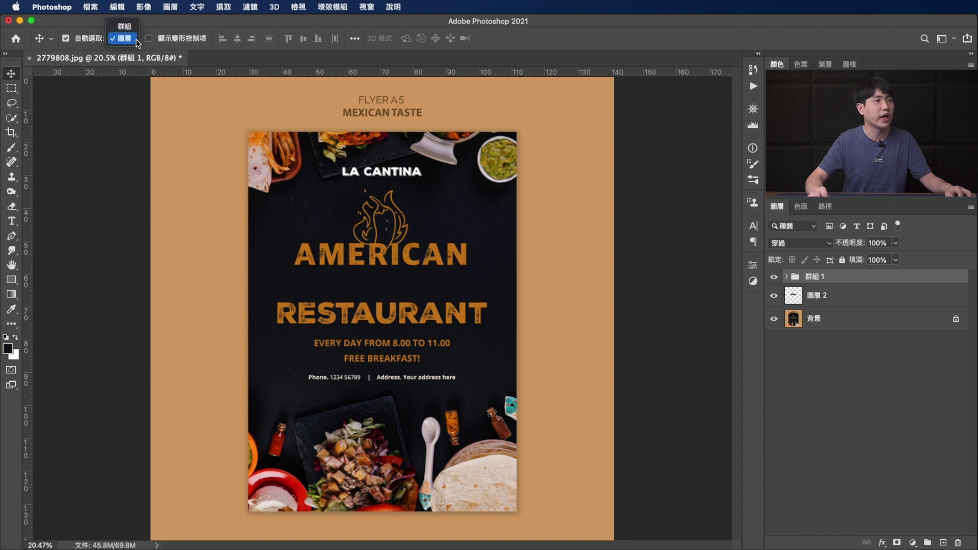
pyautogui.click(126, 29)
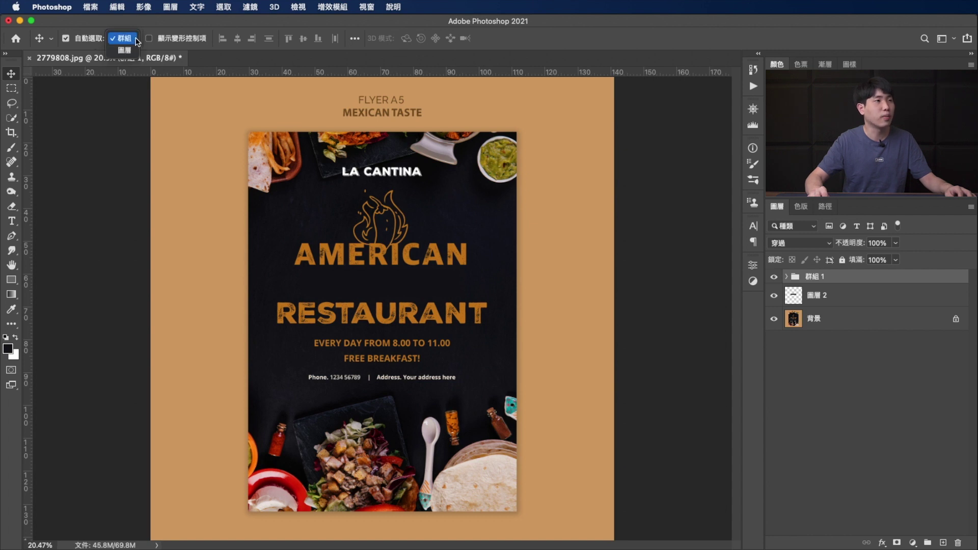
pyautogui.click(125, 49)
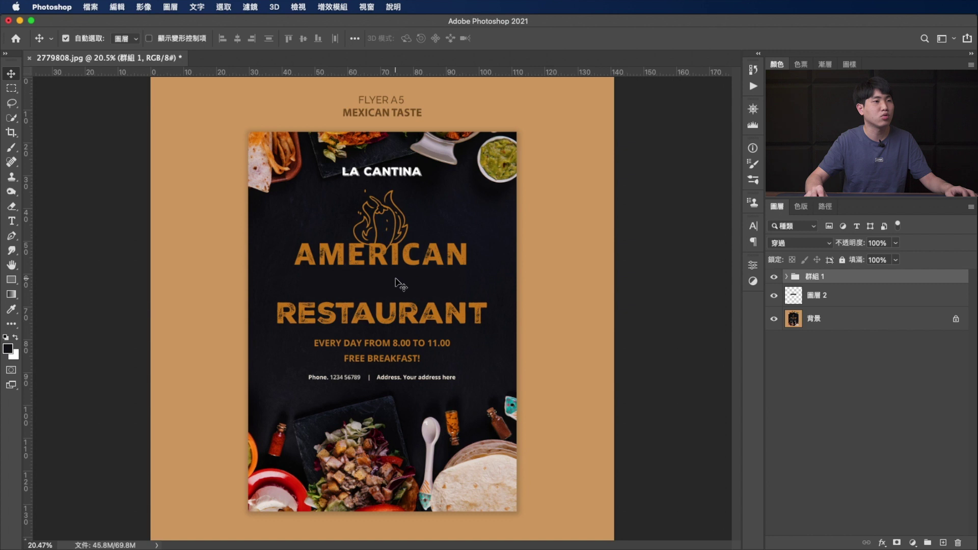
# Drag AMERICAN down to sit just above RESTAURANT using the smart guides
pyautogui.press('ctrl')
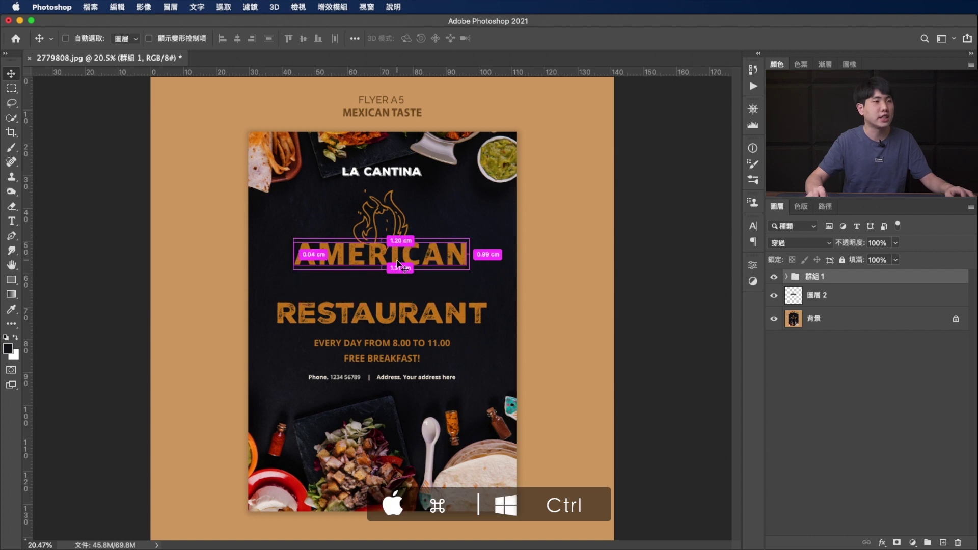
pyautogui.moveTo(397, 262); pyautogui.dragTo(396, 288)
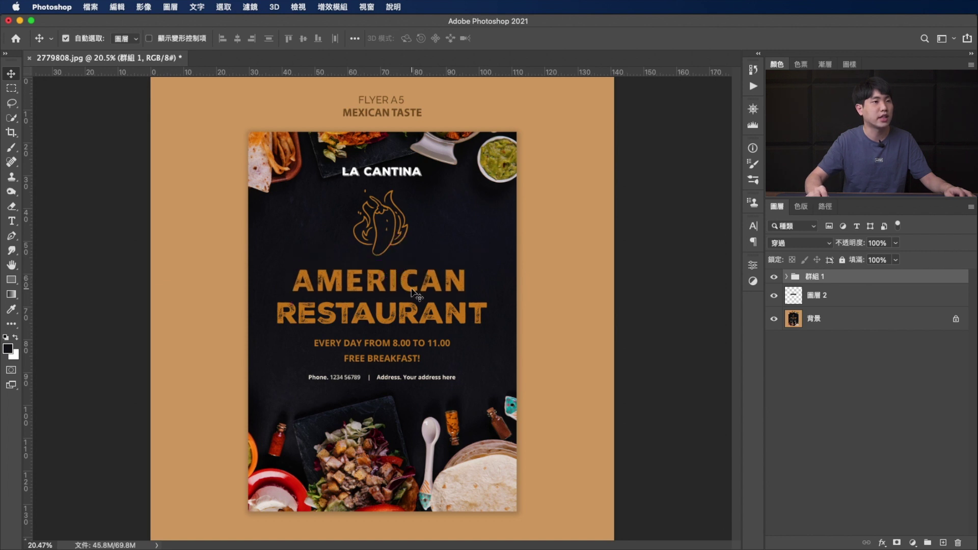
pyautogui.press('super')
pyautogui.moveTo(412, 289); pyautogui.dragTo(412, 294)
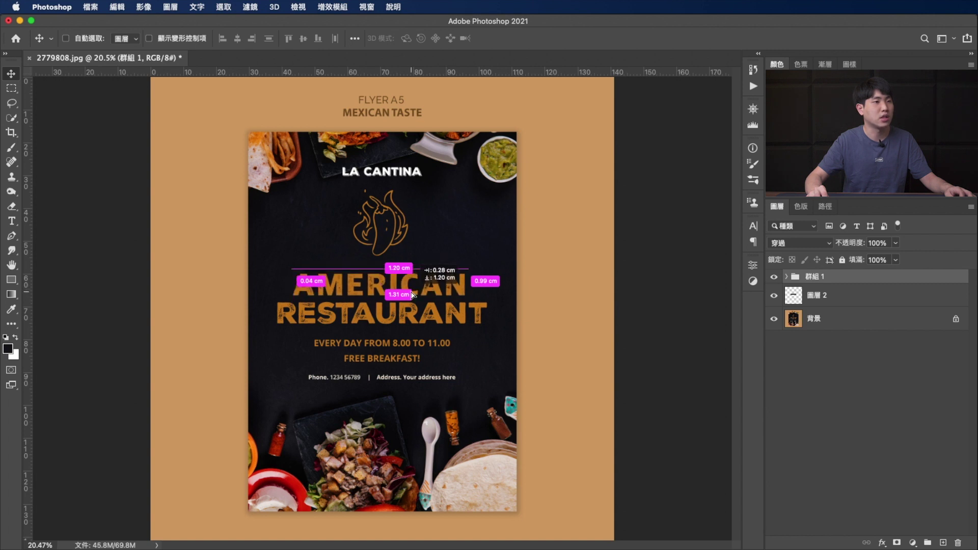
pyautogui.moveTo(411, 294); pyautogui.dragTo(415, 294)
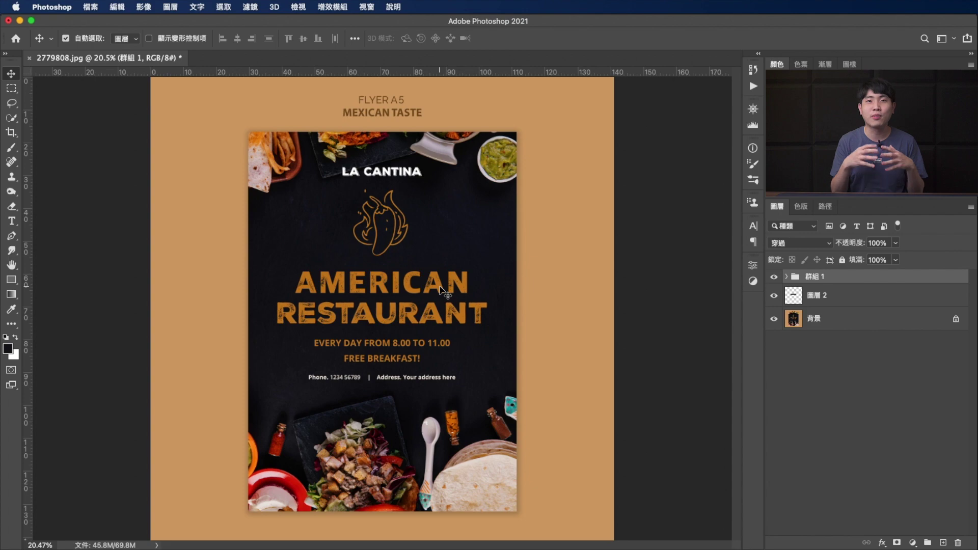